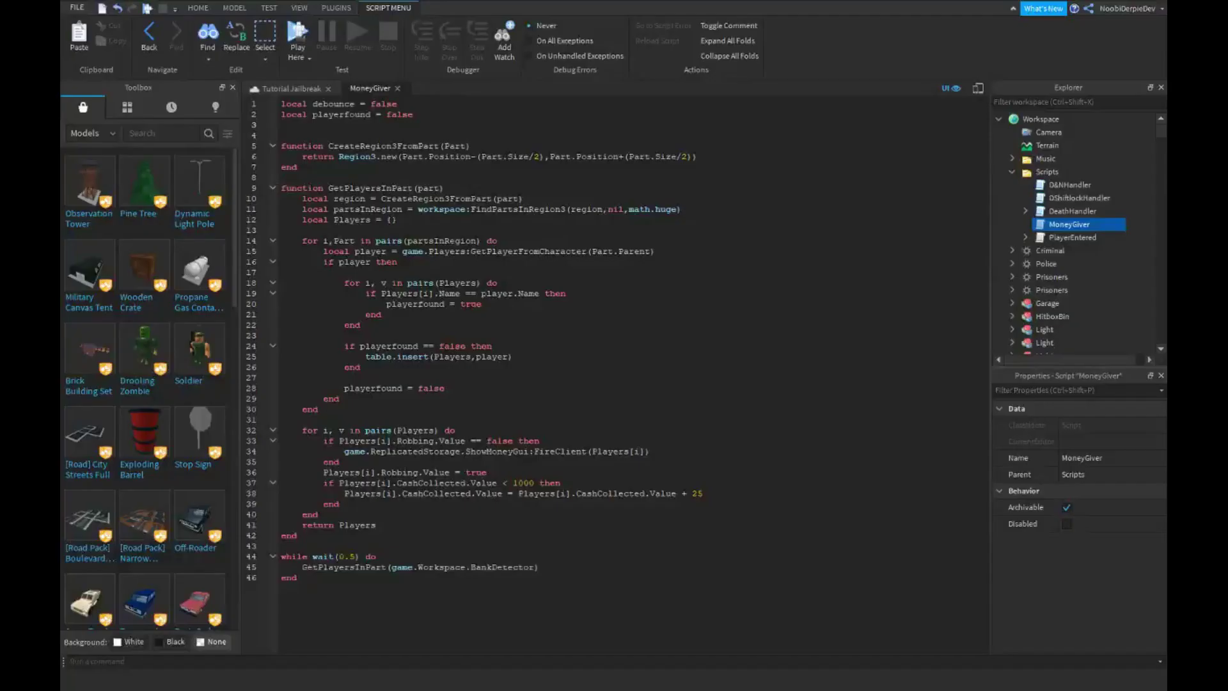
View the brick corridor with its red laser bars, then go back to the MoneyGiver script.
click(292, 89)
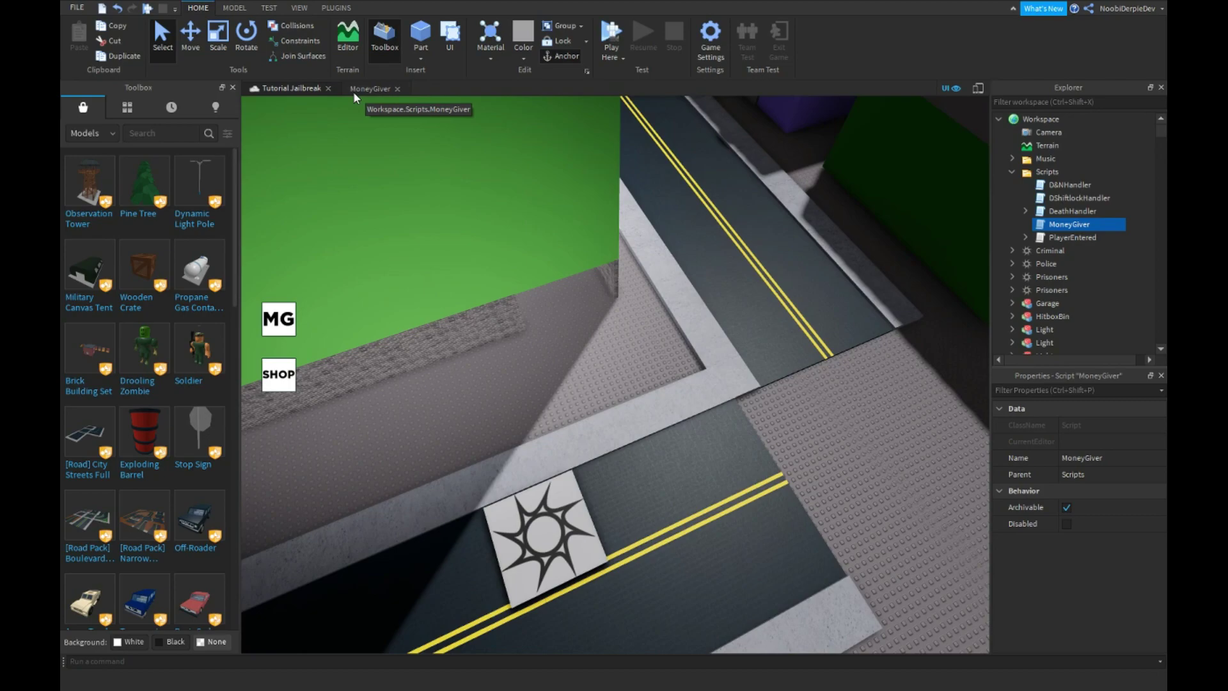
scroll(705, 233, up, 10)
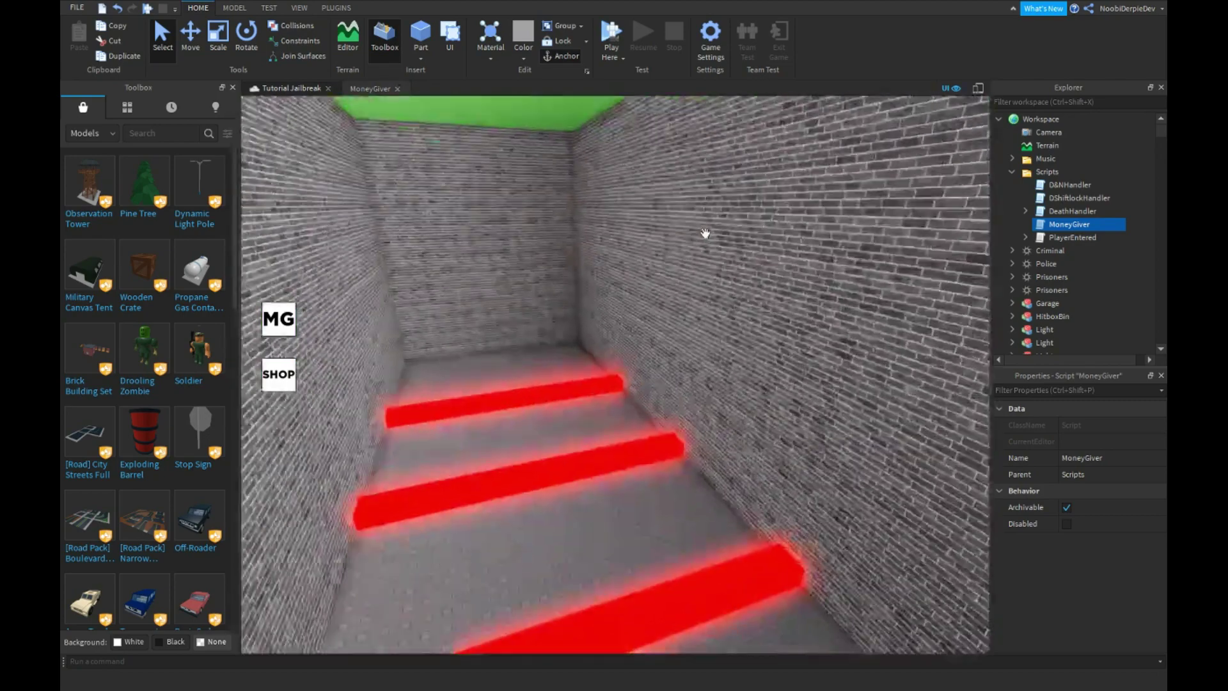
scroll(486, 287, up, 3)
scroll(486, 288, up, 3)
scroll(486, 289, up, 3)
scroll(485, 292, up, 3)
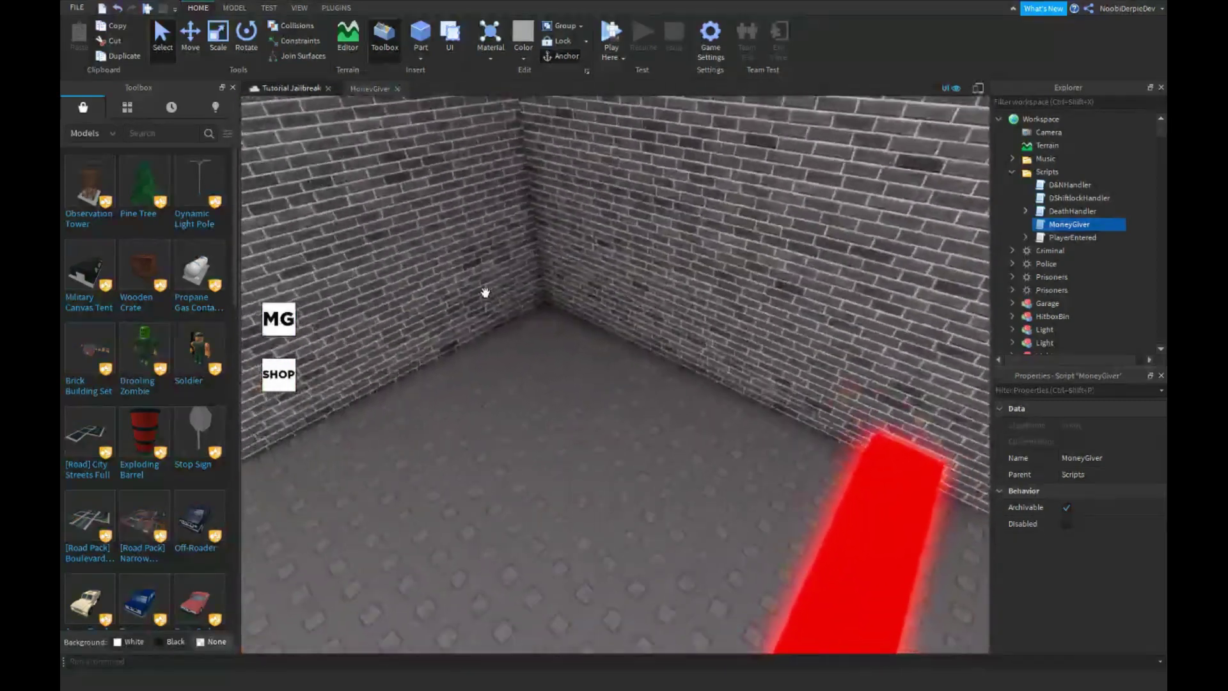
scroll(486, 291, up, 3)
scroll(516, 206, up, 3)
scroll(518, 202, up, 3)
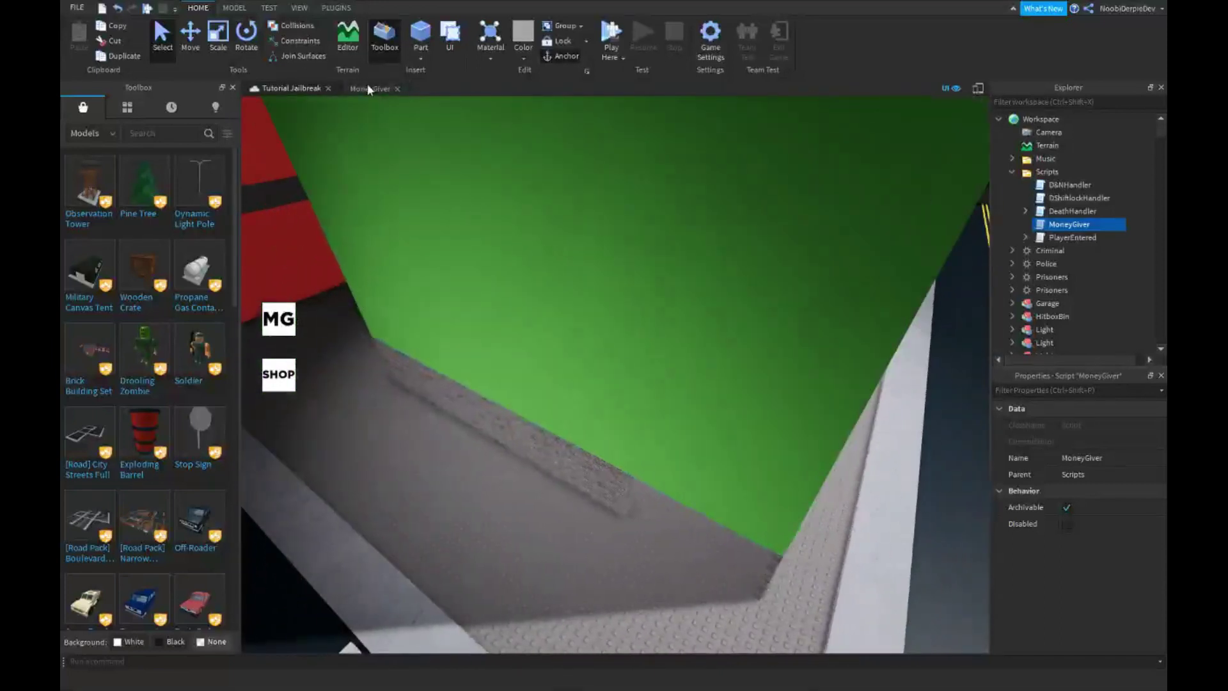
click(367, 88)
Add local Police = BrickColor.new("Really blue") to the MoneyGiver script.
key(Return)
text(l)
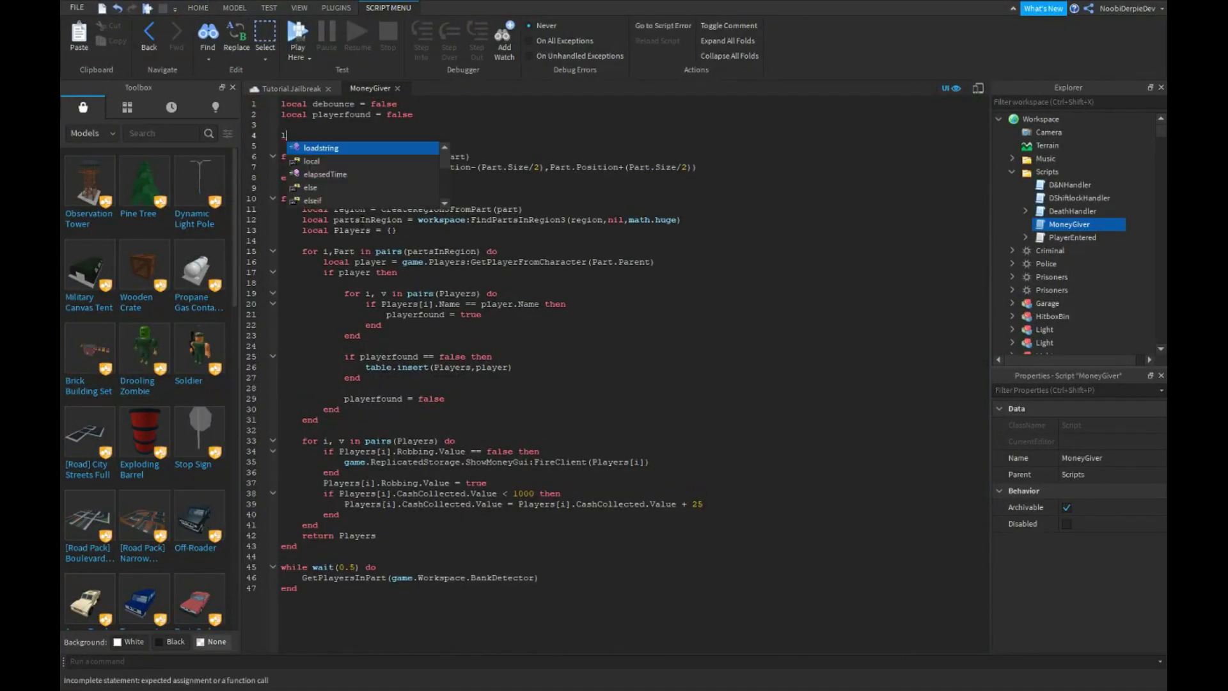
text(ocal Police = BrickCo)
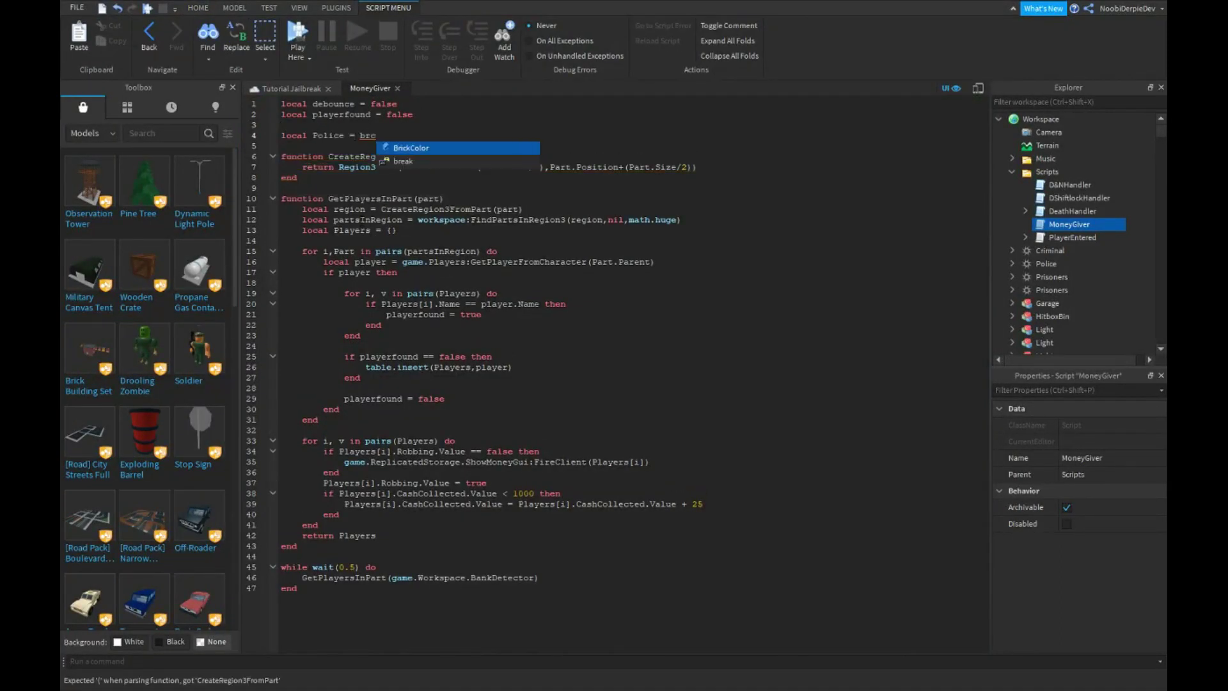
text(lor.new(pol)
key(BackSpace)
key(BackSpace)
key(BackSpace)
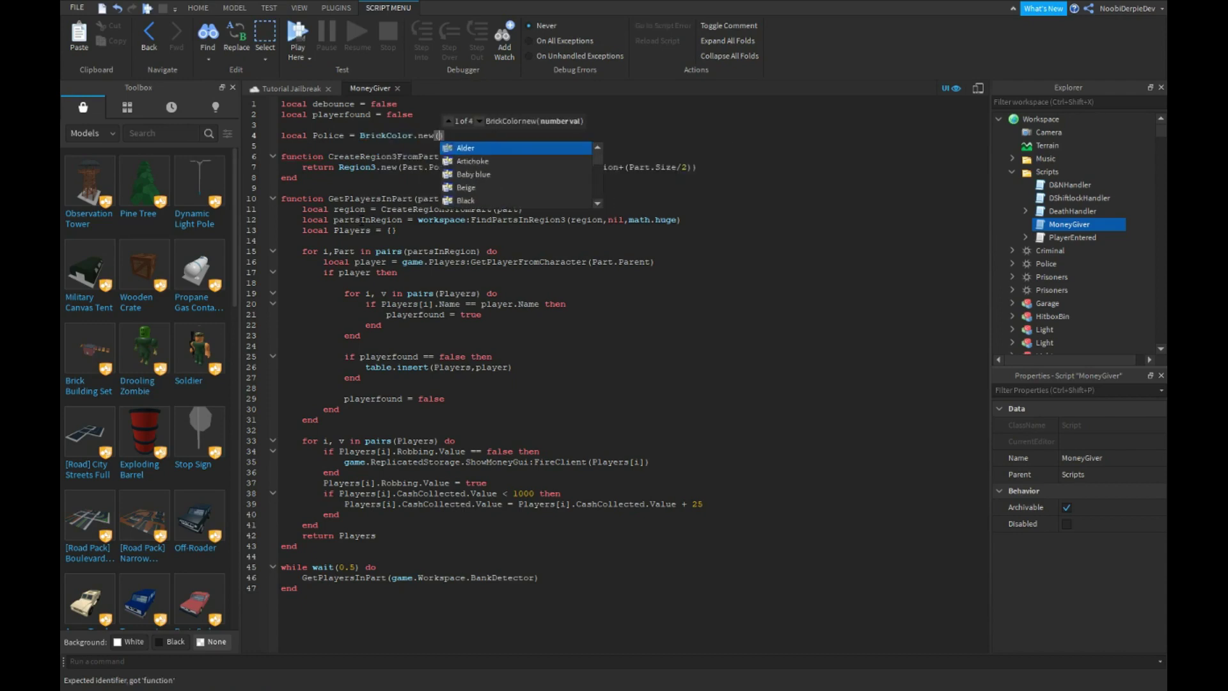
text(real)
key(Left)
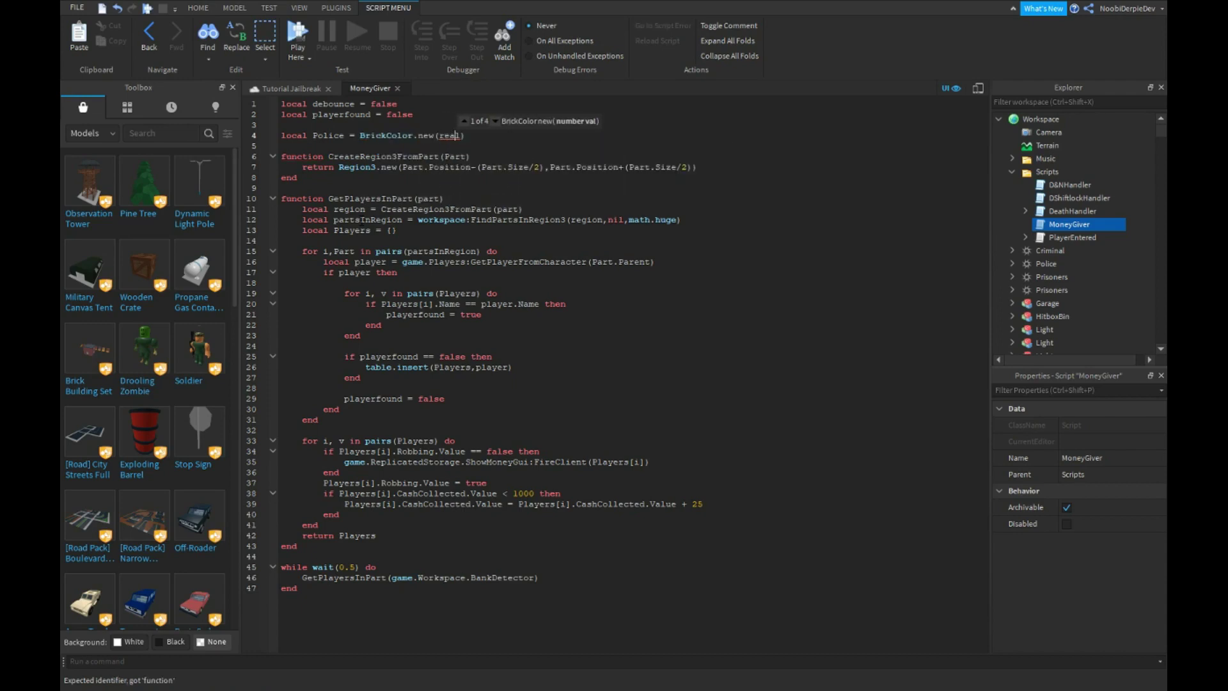
text(lb)
key(Down)
key(Return)
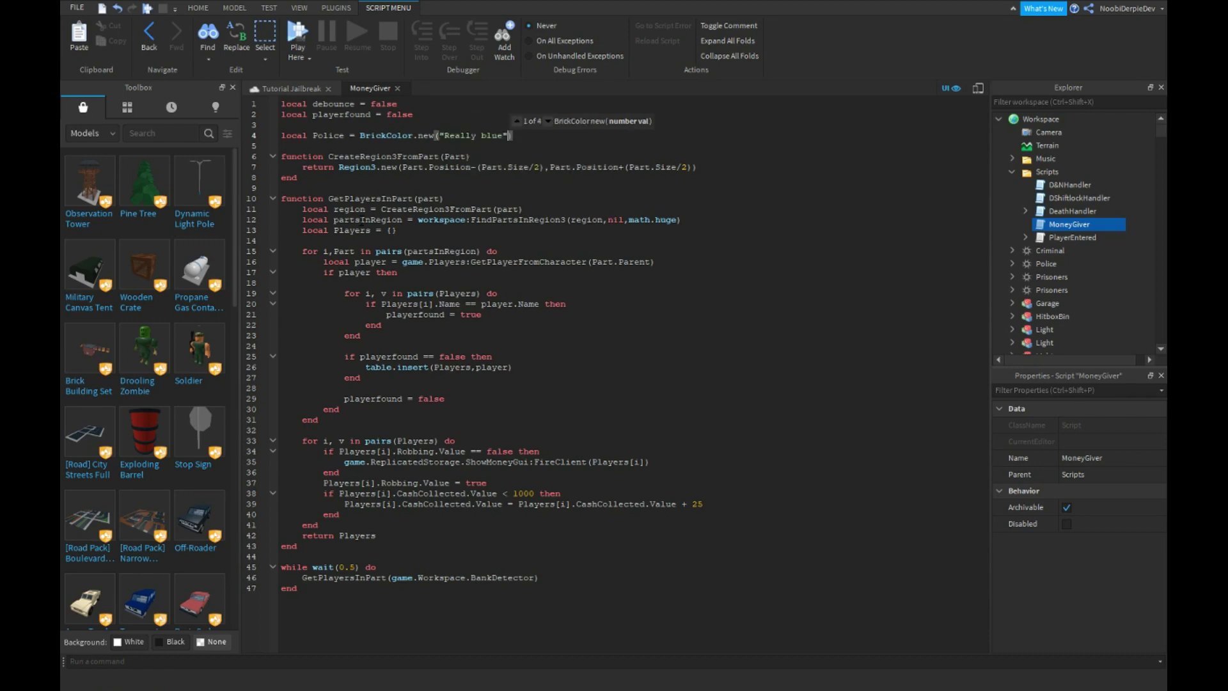
Add an if TeamColor == Police while-loop that resets CashCollected to zero.
key(Return)
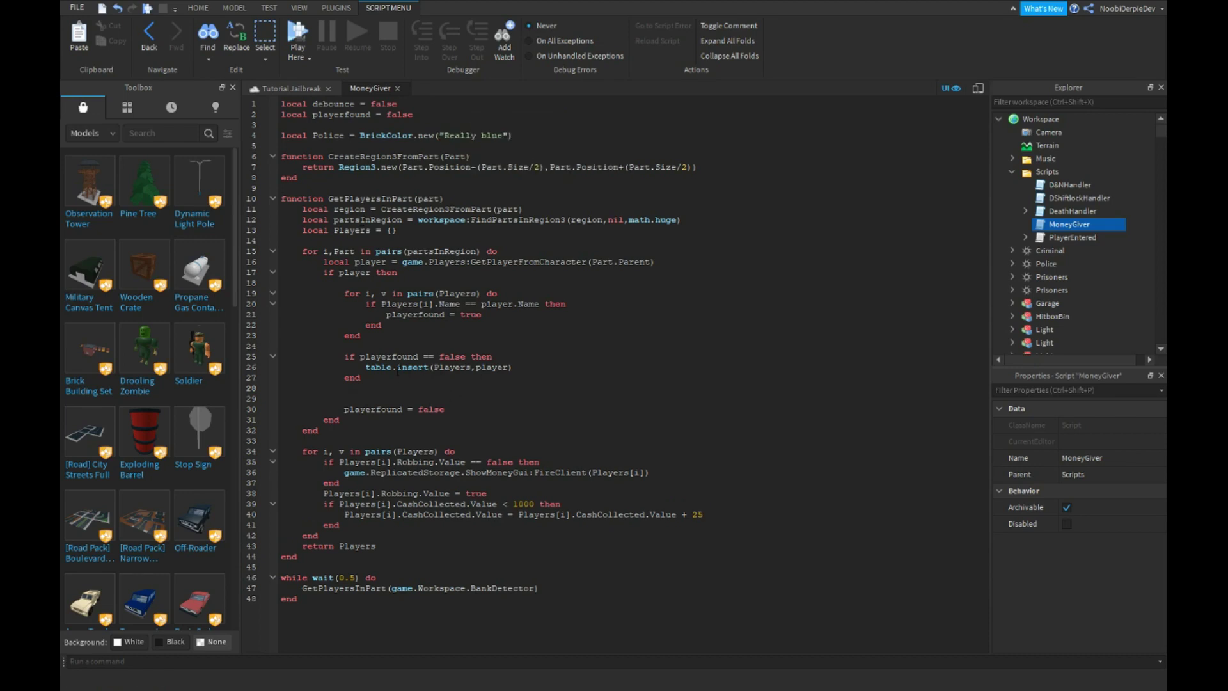
key(Return)
text(if player.Tea)
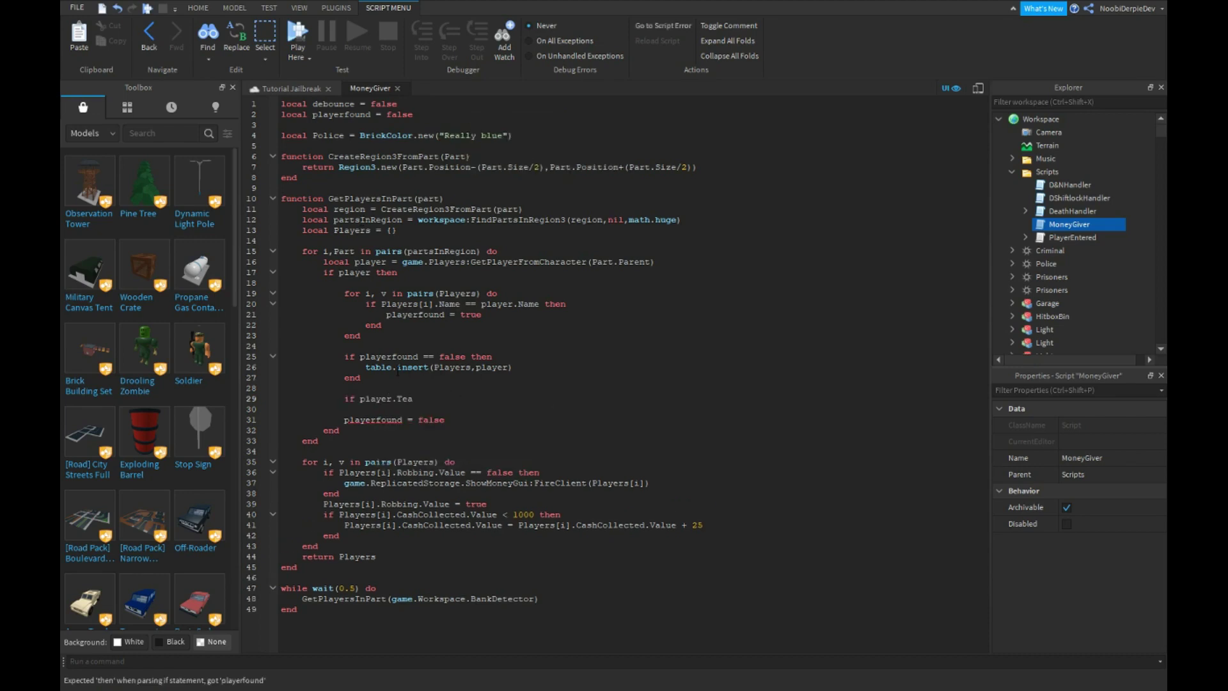
text(= Police then)
key(Return)
text(while tr)
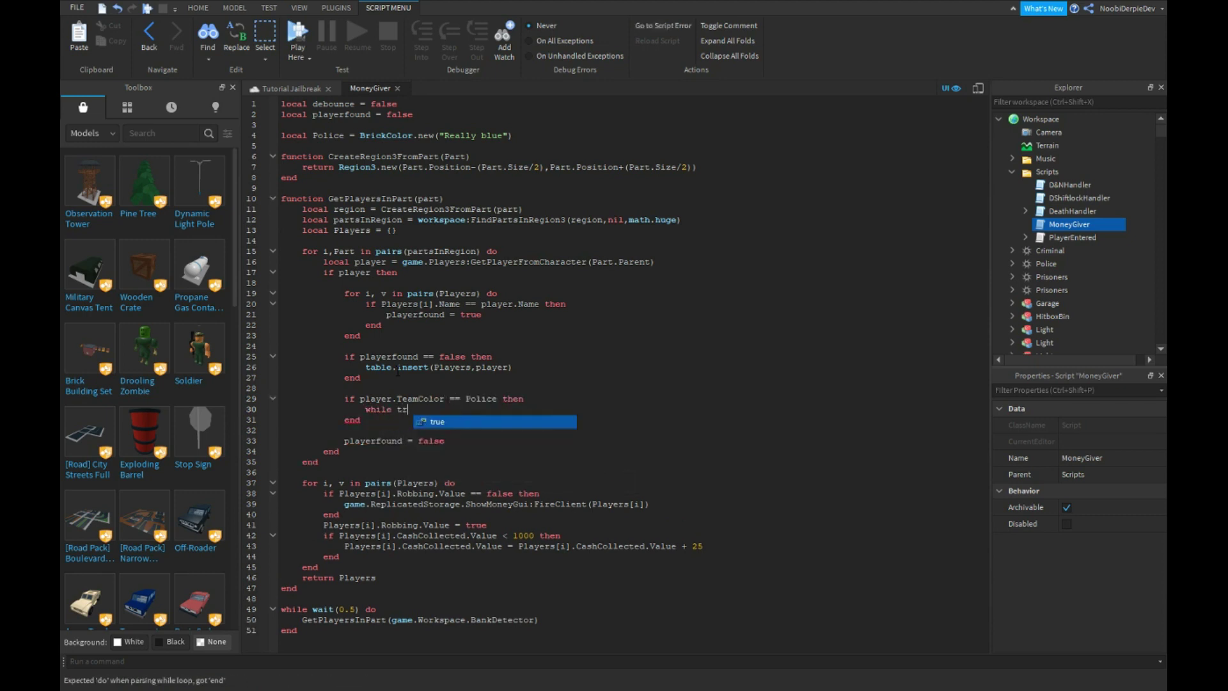
text(ue do)
key(Return)
text(player.CashCollected.Value = 0)
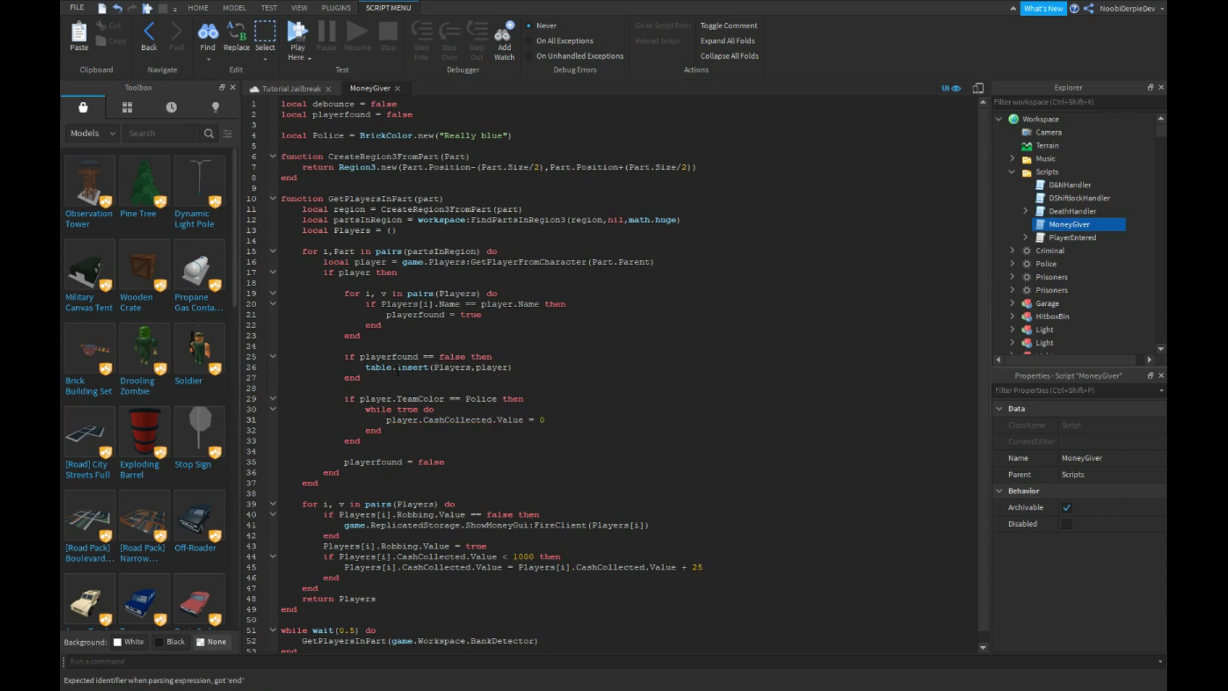
key(Return)
text(wait())
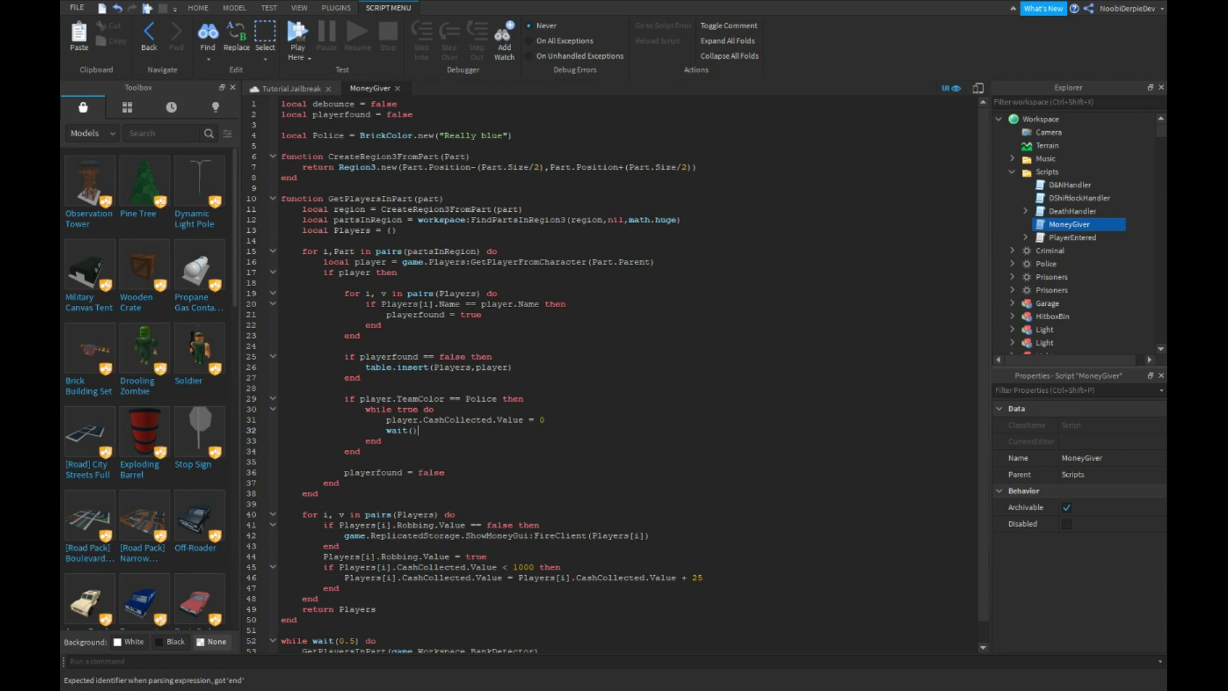
click(285, 88)
scroll(620, 168, up, 5)
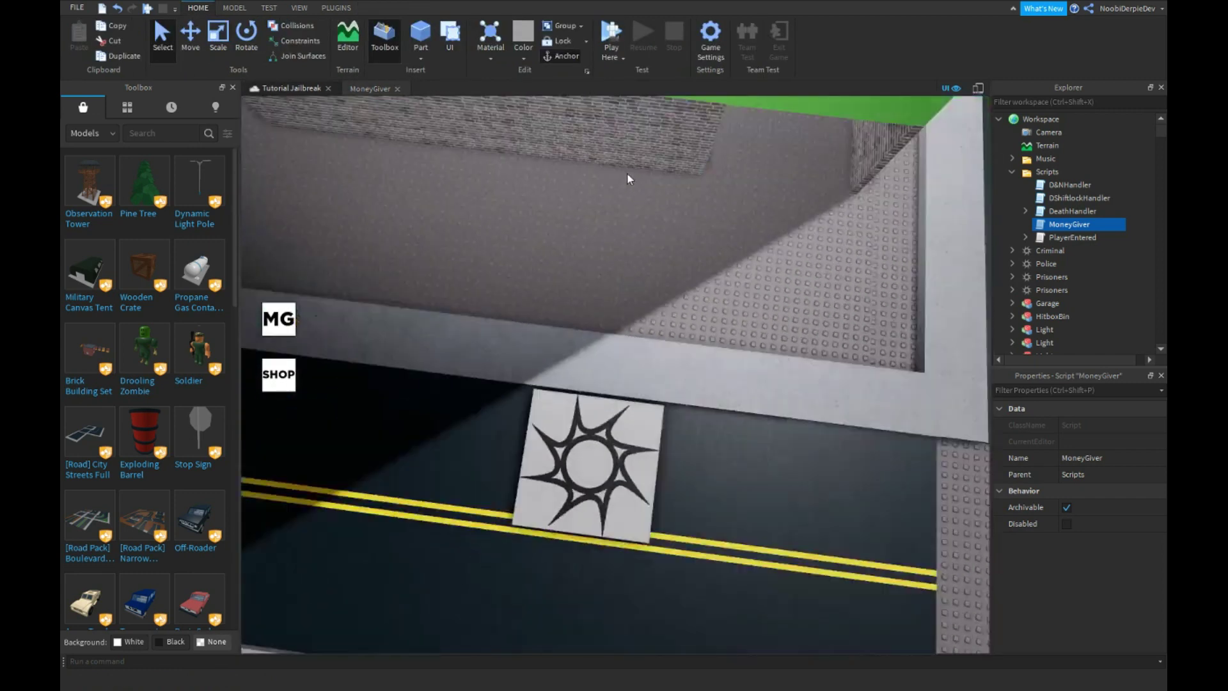
Start a play-test and buy the 1000 Money product in the shop.
key(d)
key(F5)
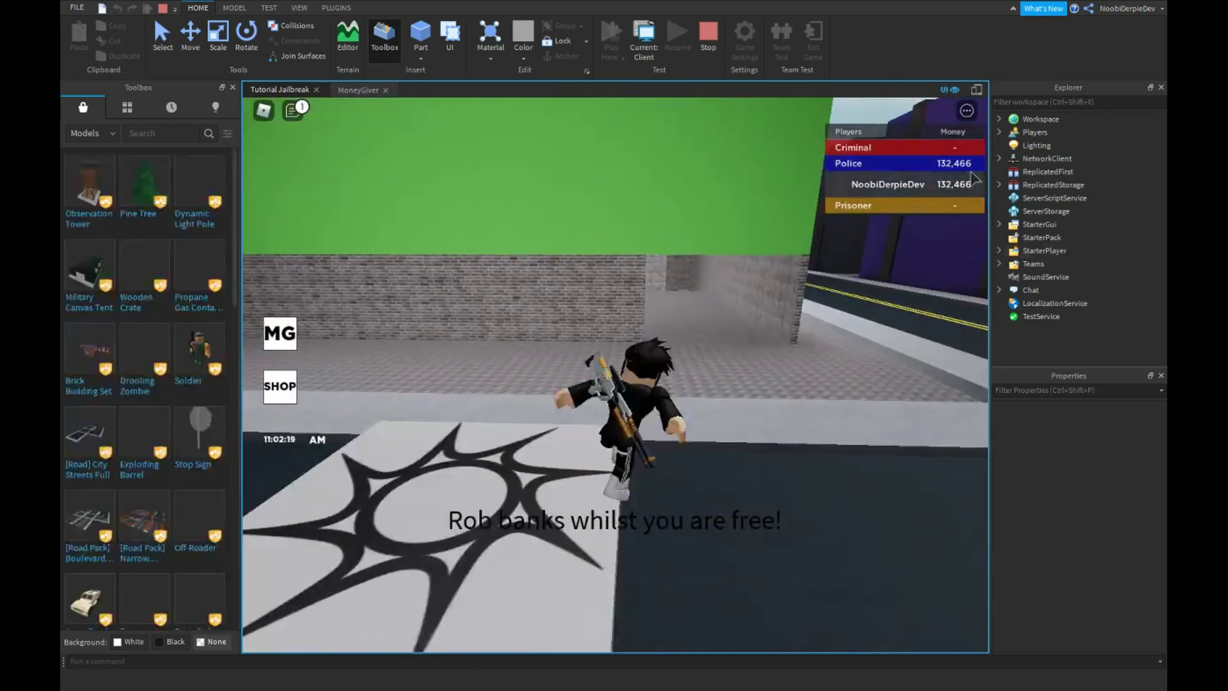
key(w)
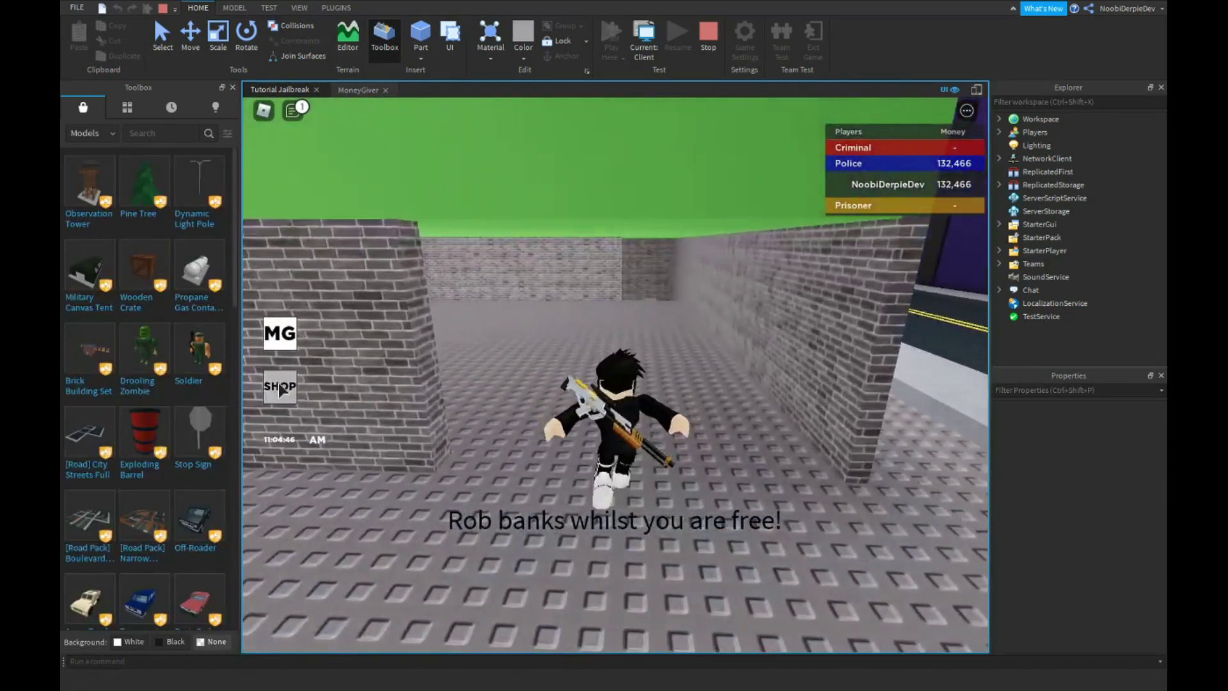
click(282, 387)
click(499, 293)
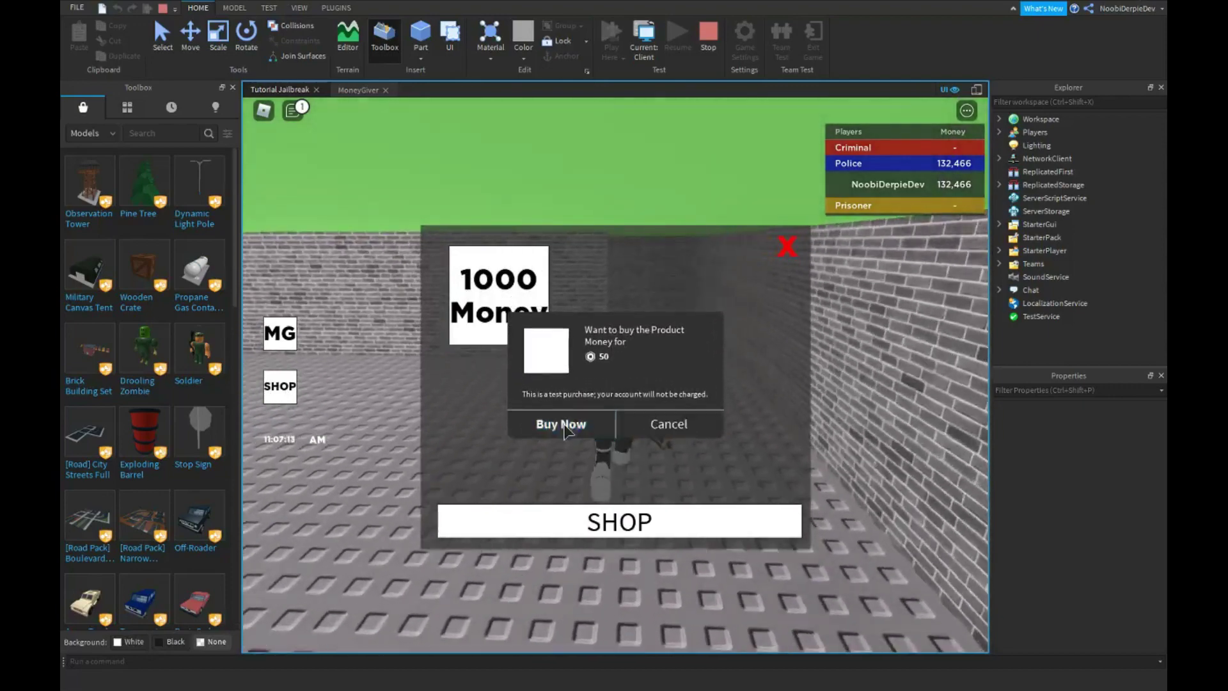
click(566, 427)
click(782, 245)
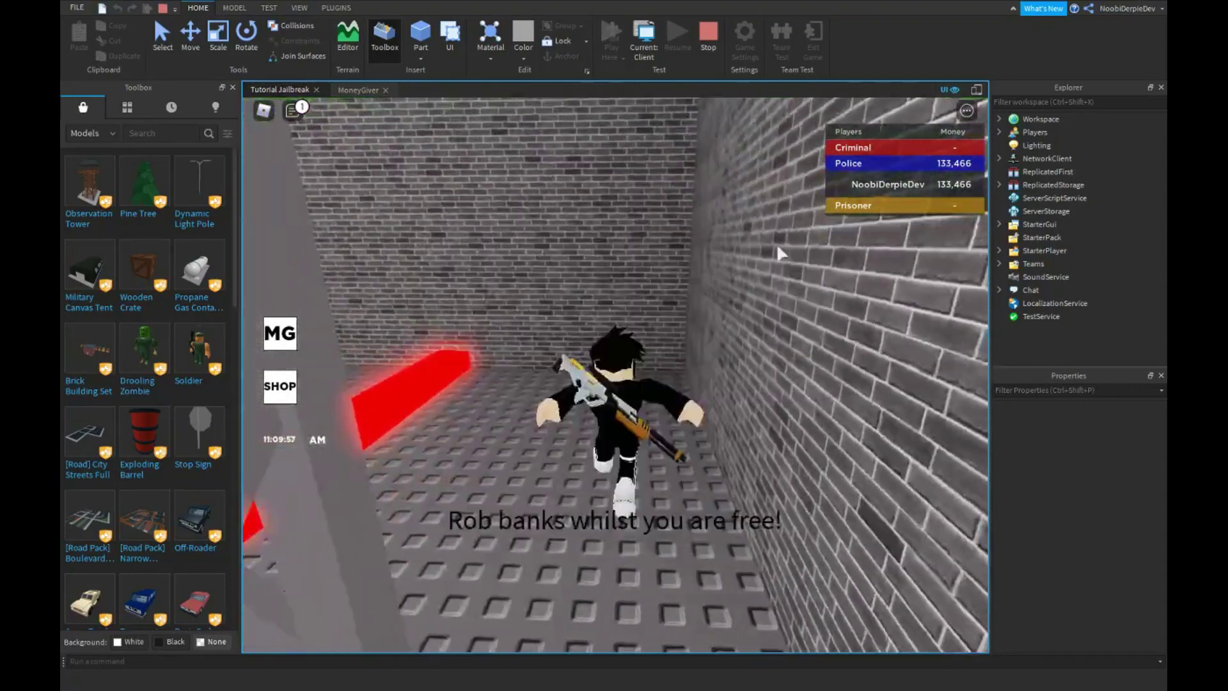
Run the Police character onto the red laser bars until it dies, then stop testing.
key(w)
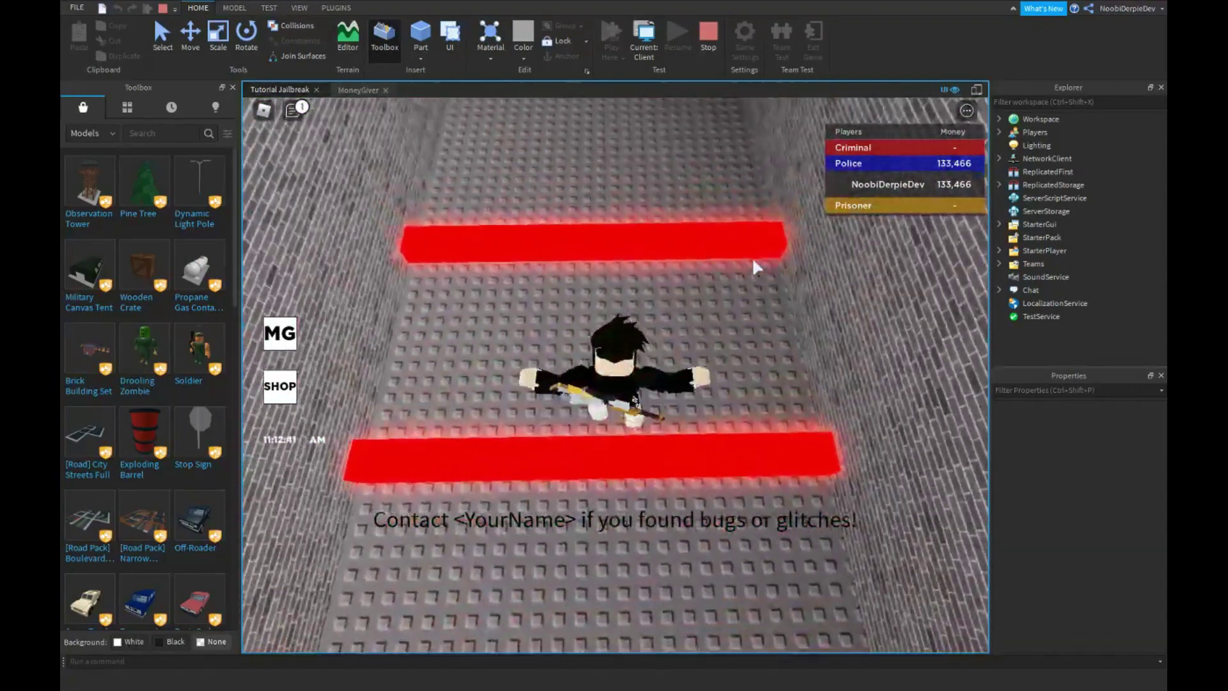
key(w)
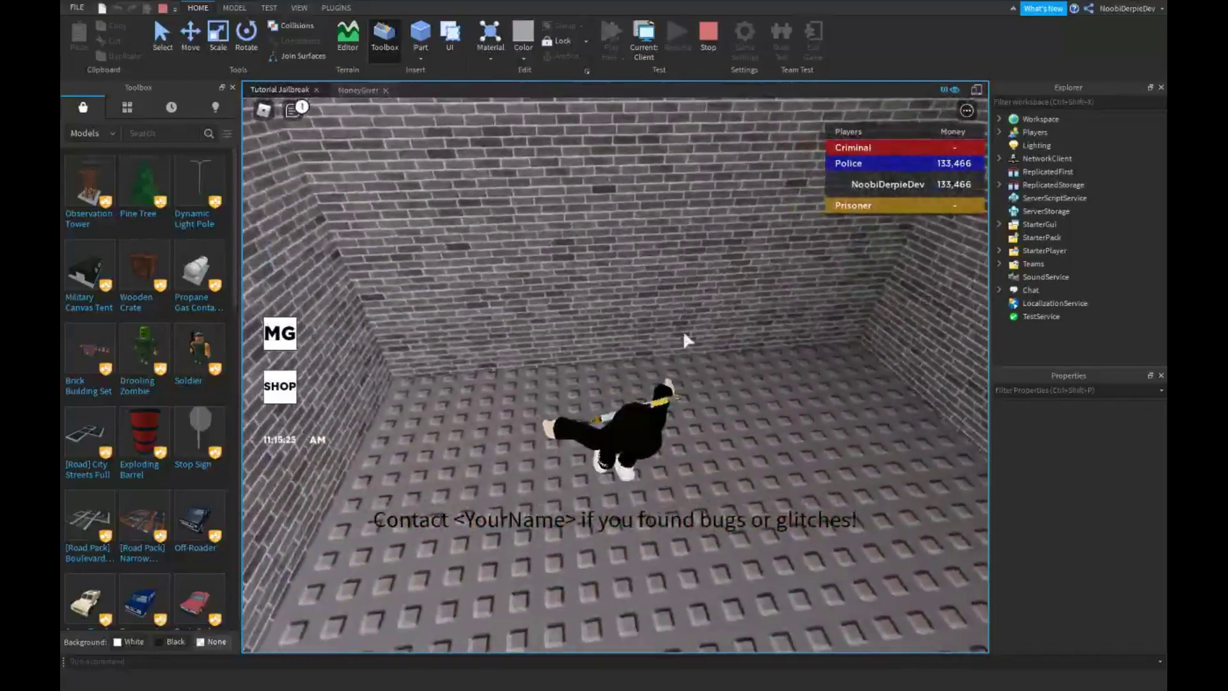
key(F9)
key(F9)
key(w)
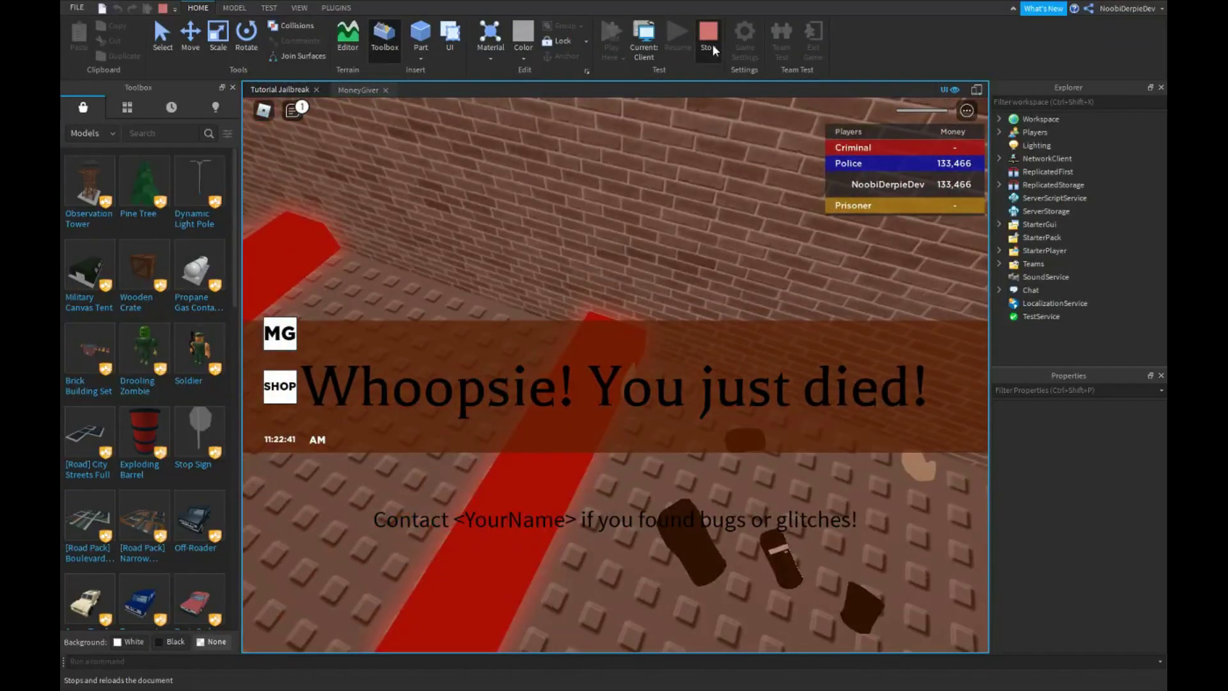
click(710, 44)
Turn the camera toward the green wall and start a fresh play-test as a Prisoner.
mouse_move(654, 186)
right_down()
mouse_move(651, 213)
mouse_move(642, 181)
right_up()
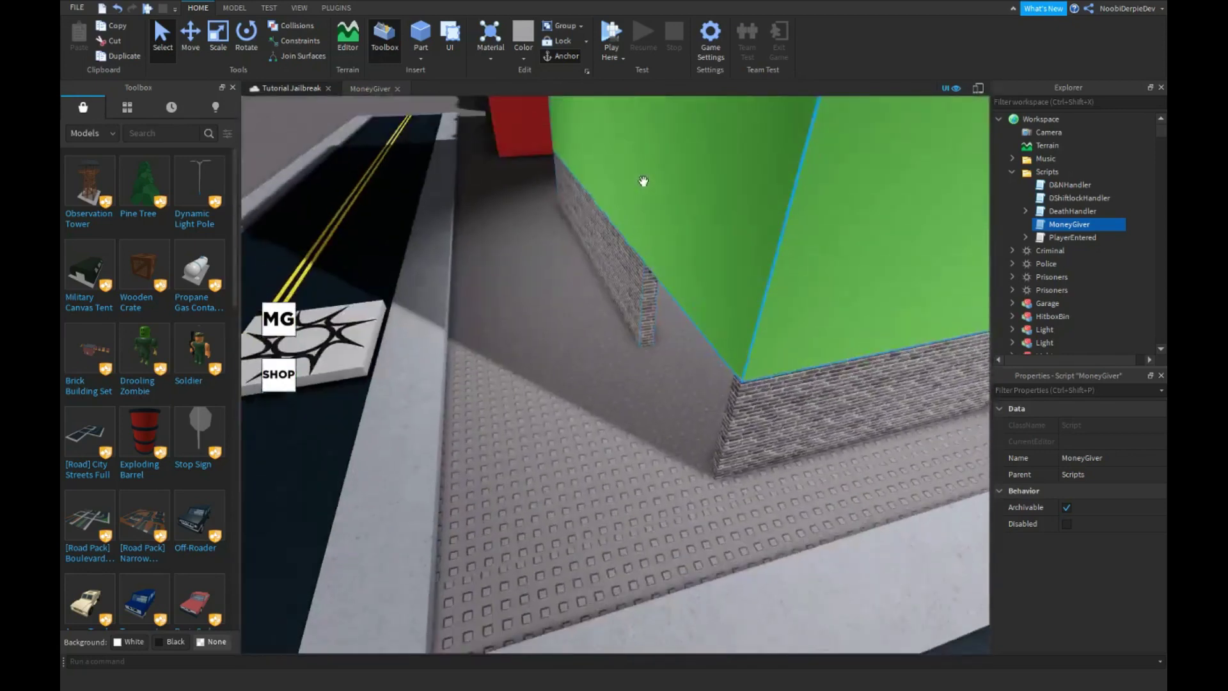
scroll(643, 181, up, 2)
click(610, 29)
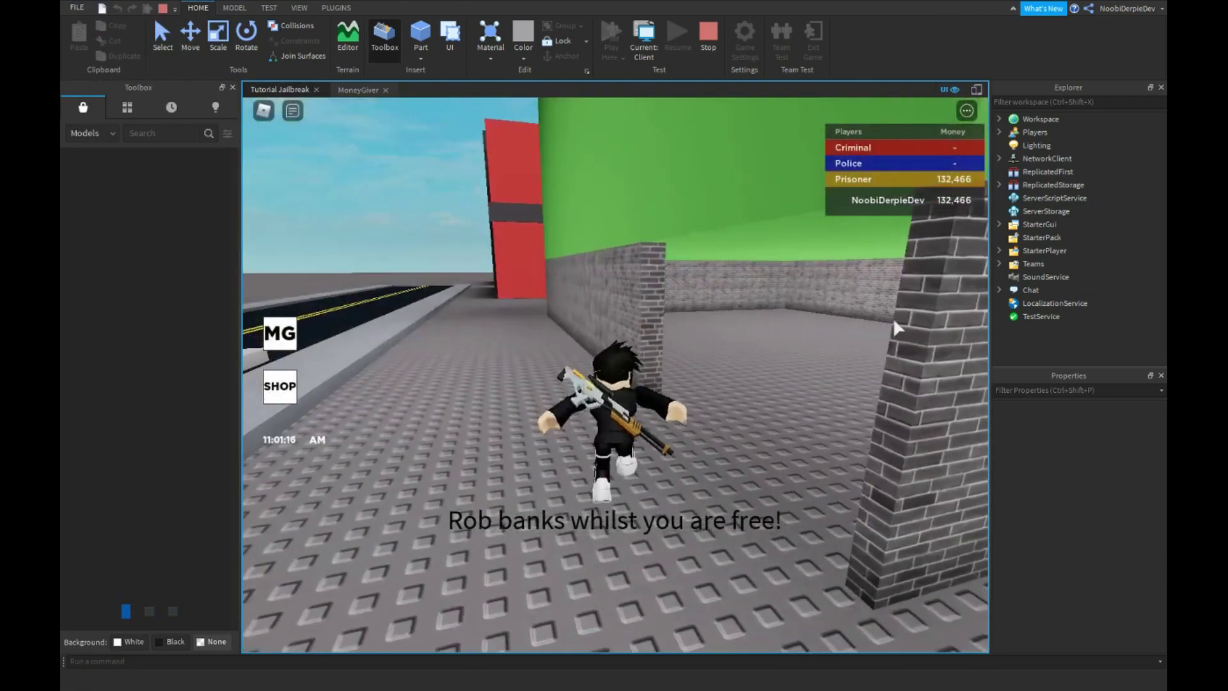
key(w)
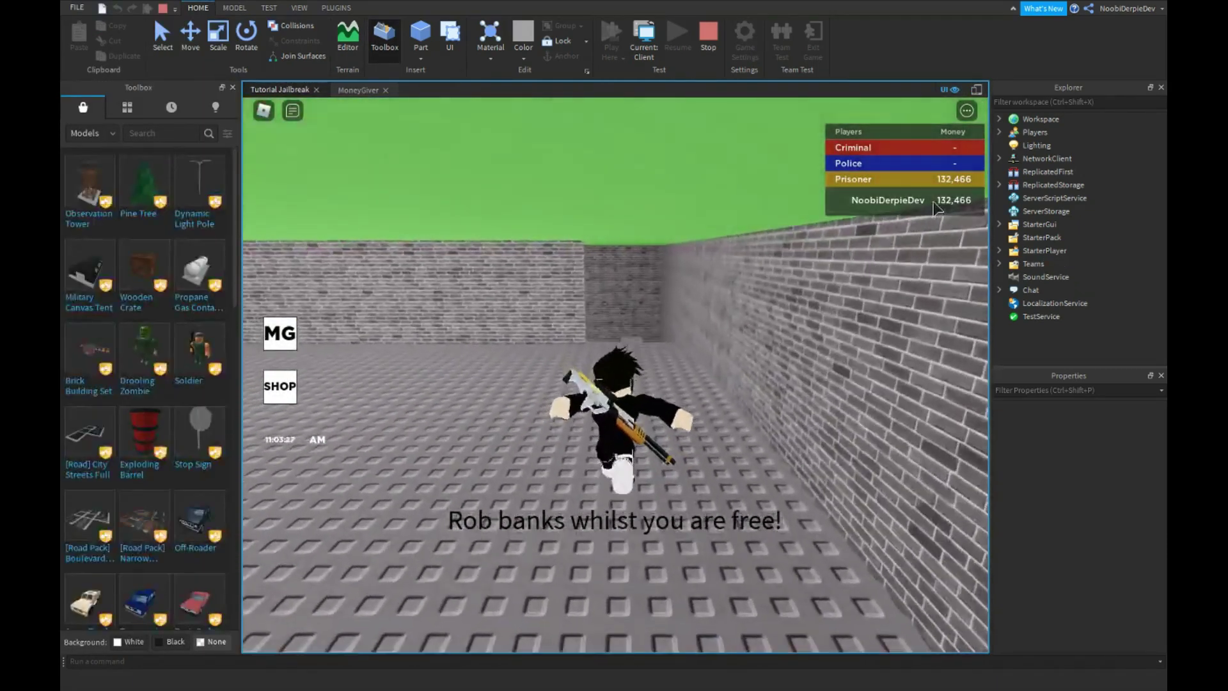
Run the Prisoner past the laser bars, over the brick wall and toward the street.
right_drag(646, 303, 645, 403)
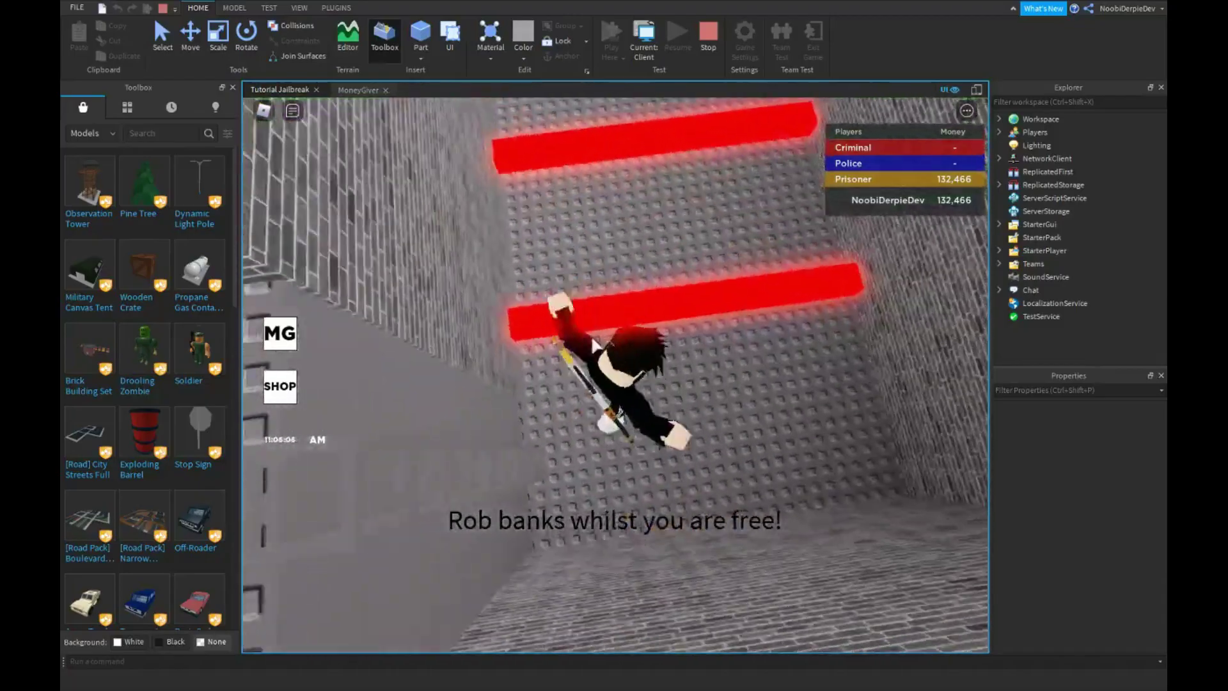
key(w)
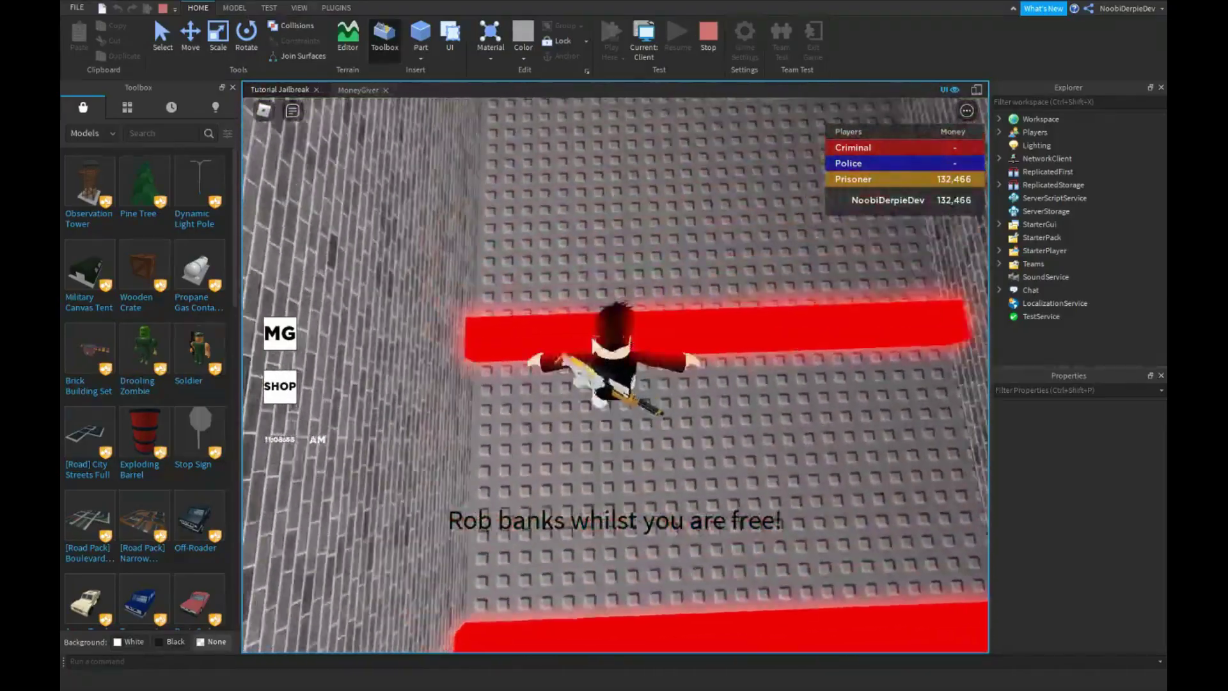
right_drag(591, 403, 591, 335)
scroll(576, 357, up, 3)
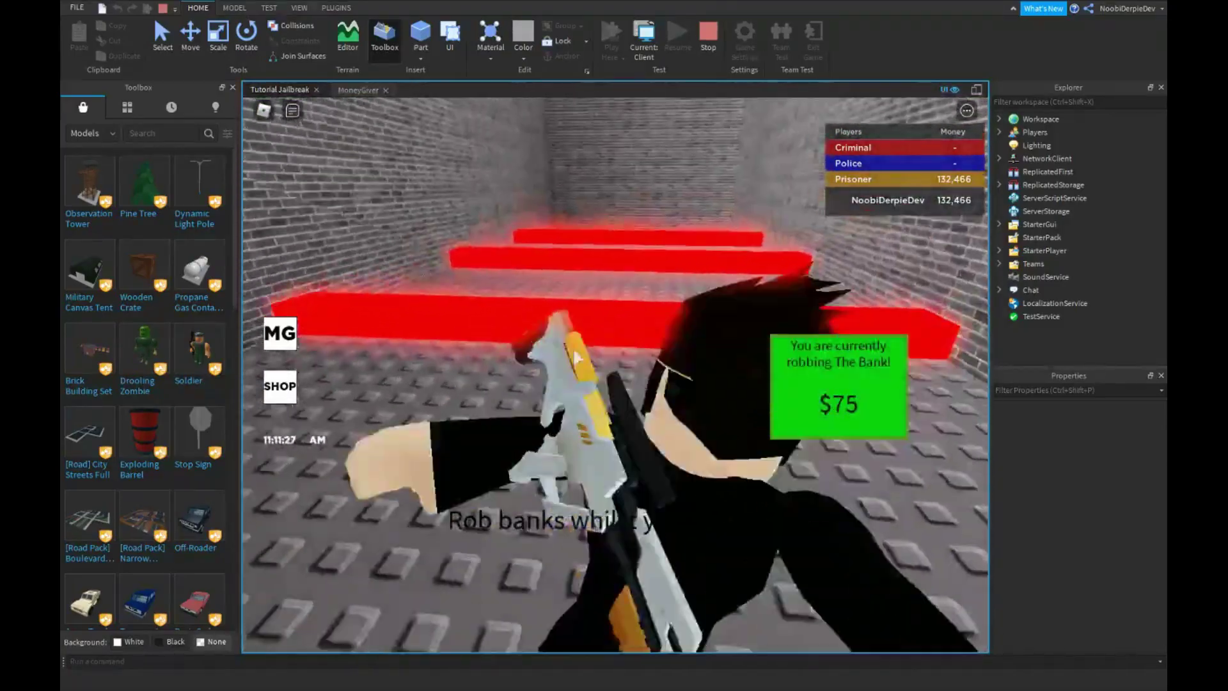
right_drag(721, 334, 738, 335)
scroll(738, 335, down, 3)
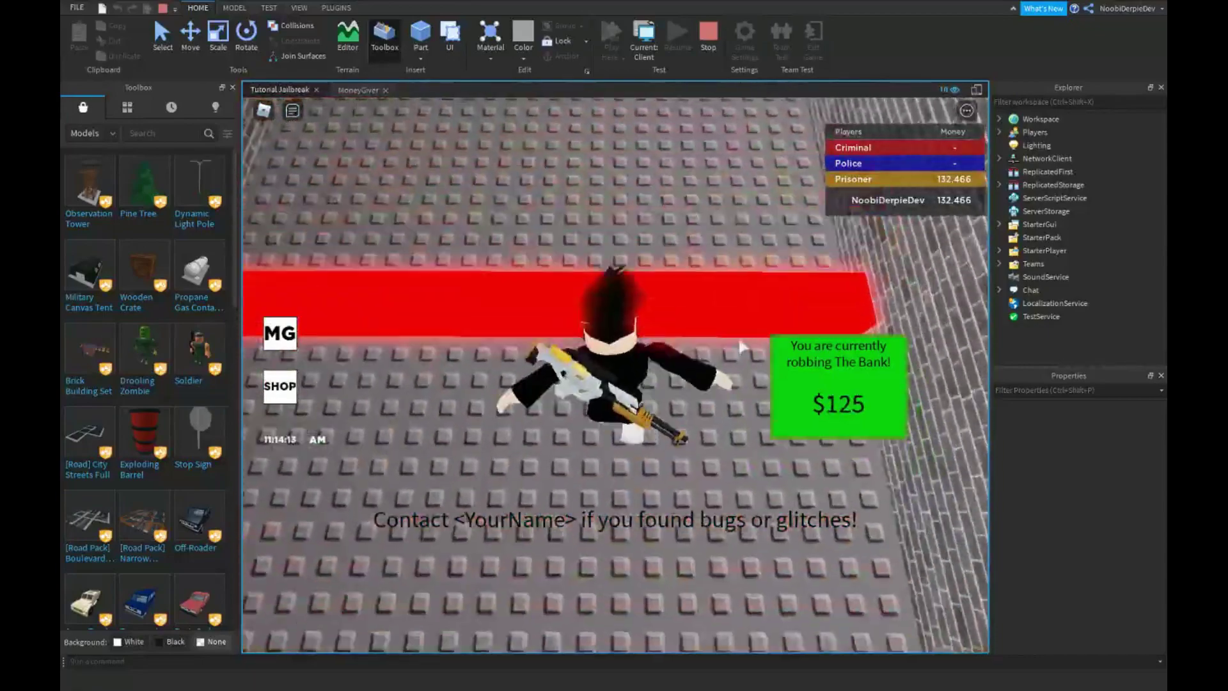
key(w)
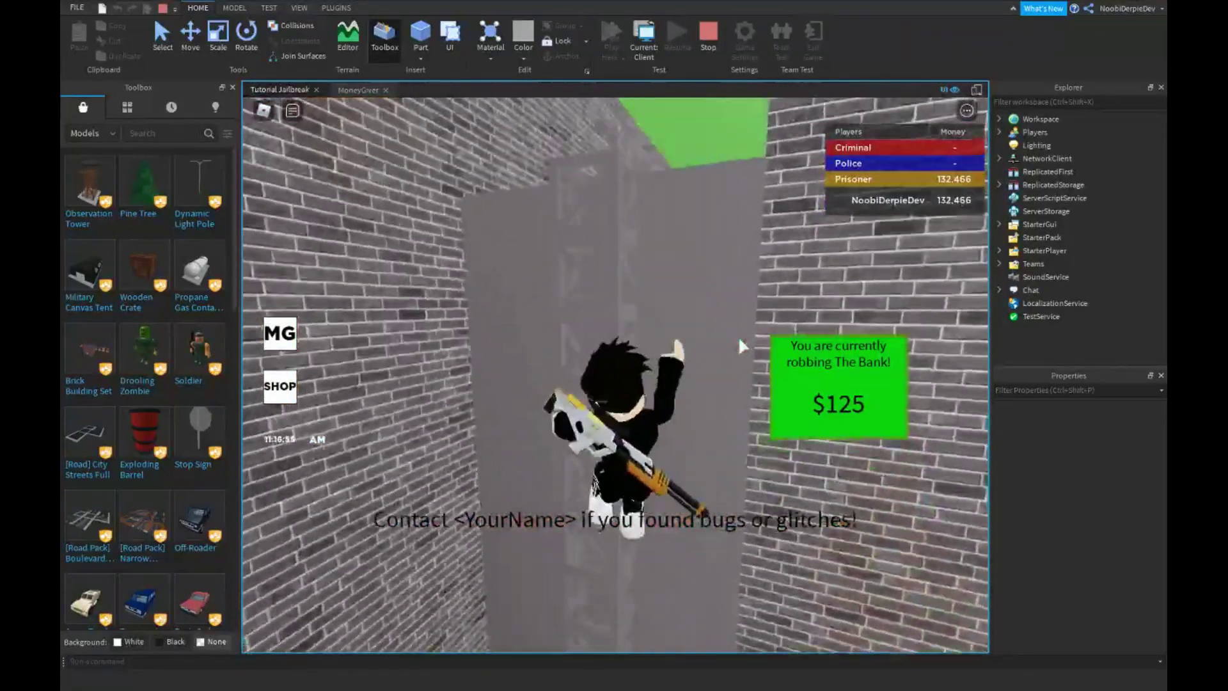
key(w)
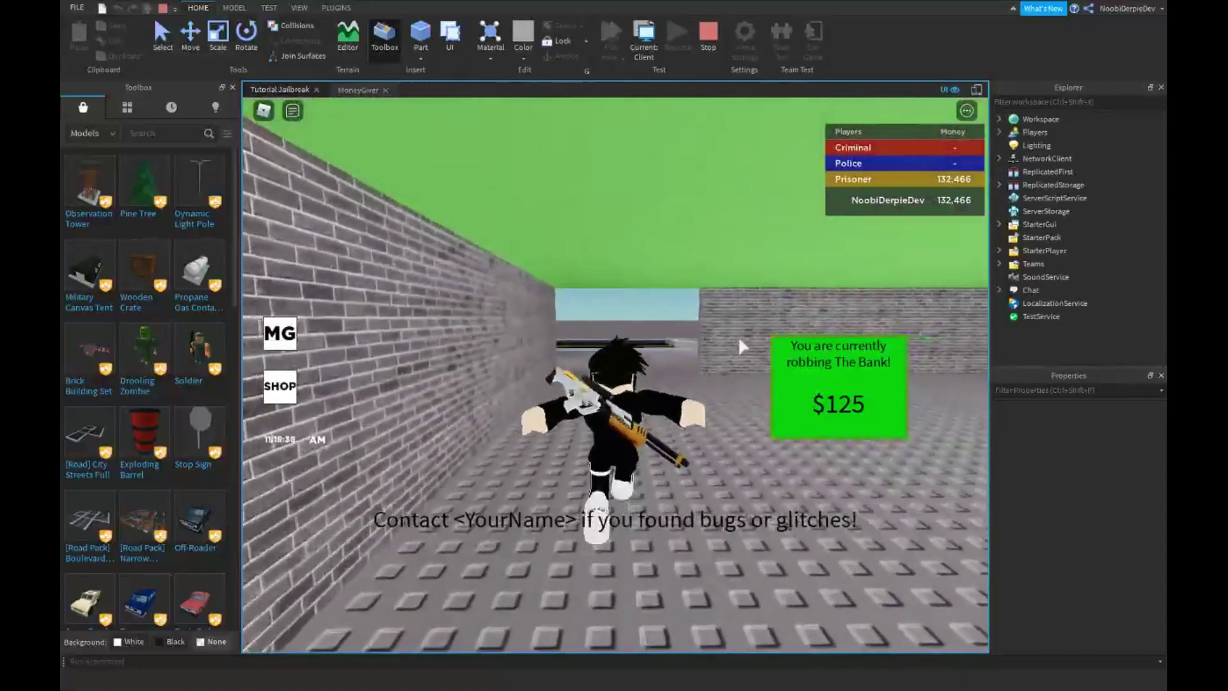
key(w)
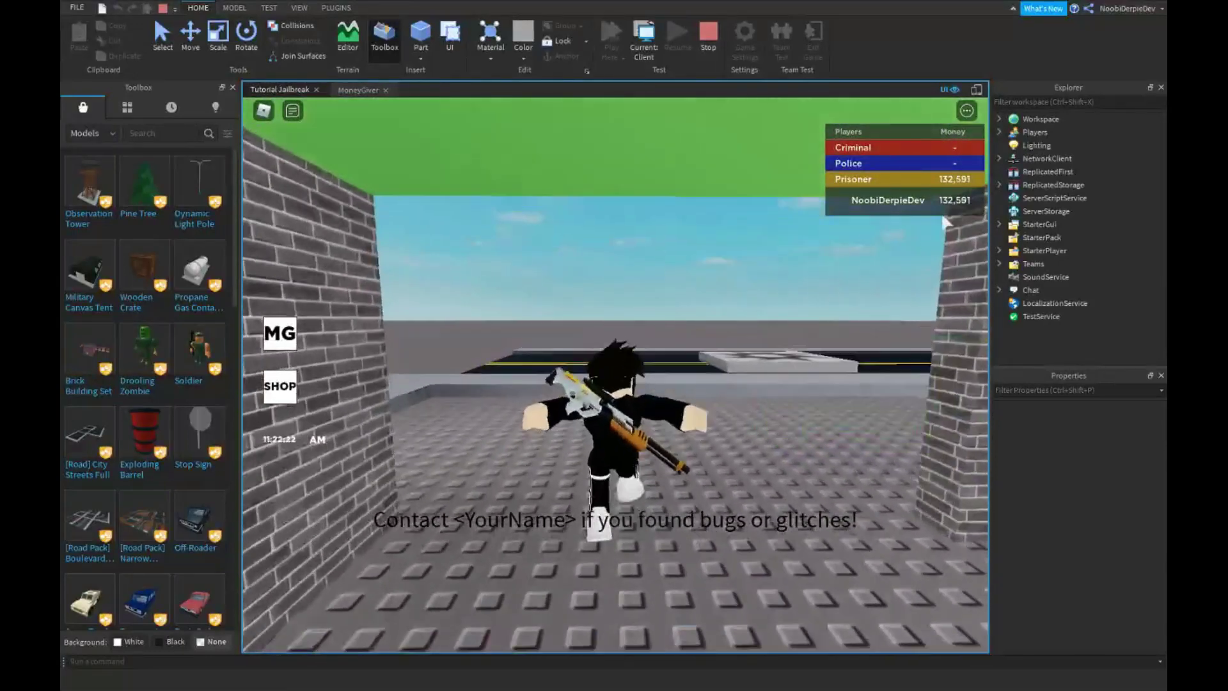
key(w)
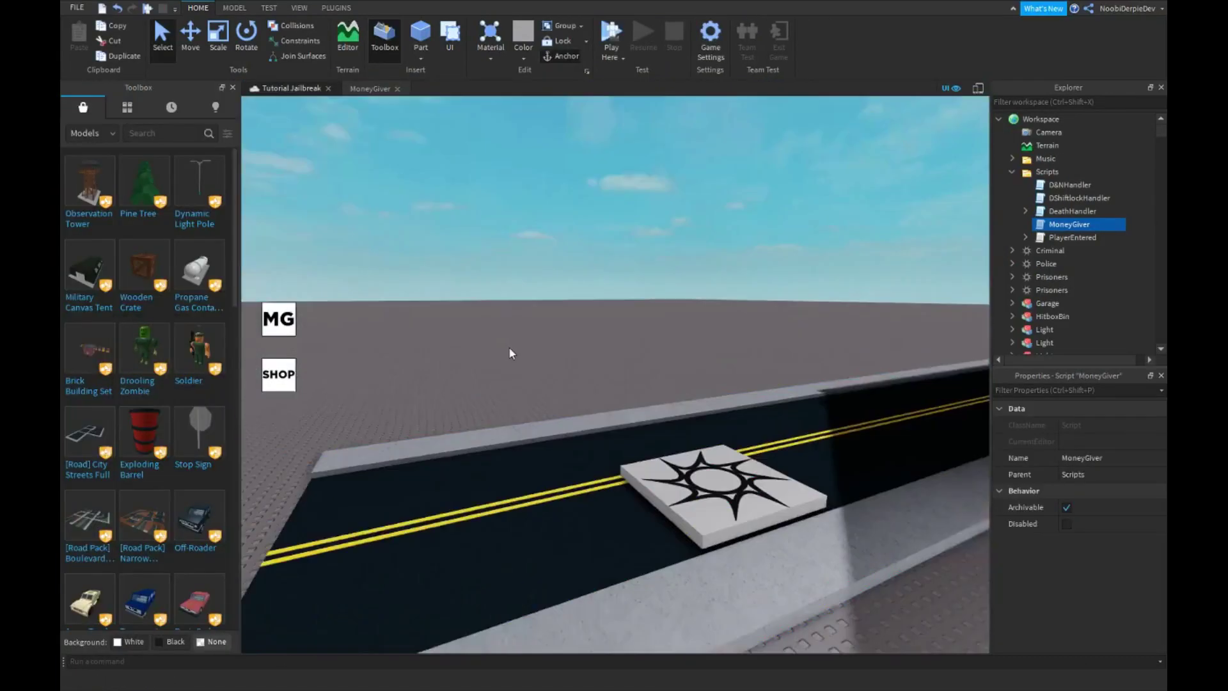
right_drag(510, 351, 511, 349)
Fly the camera across the baseplate and tilt down over the walled prison.
key(w)
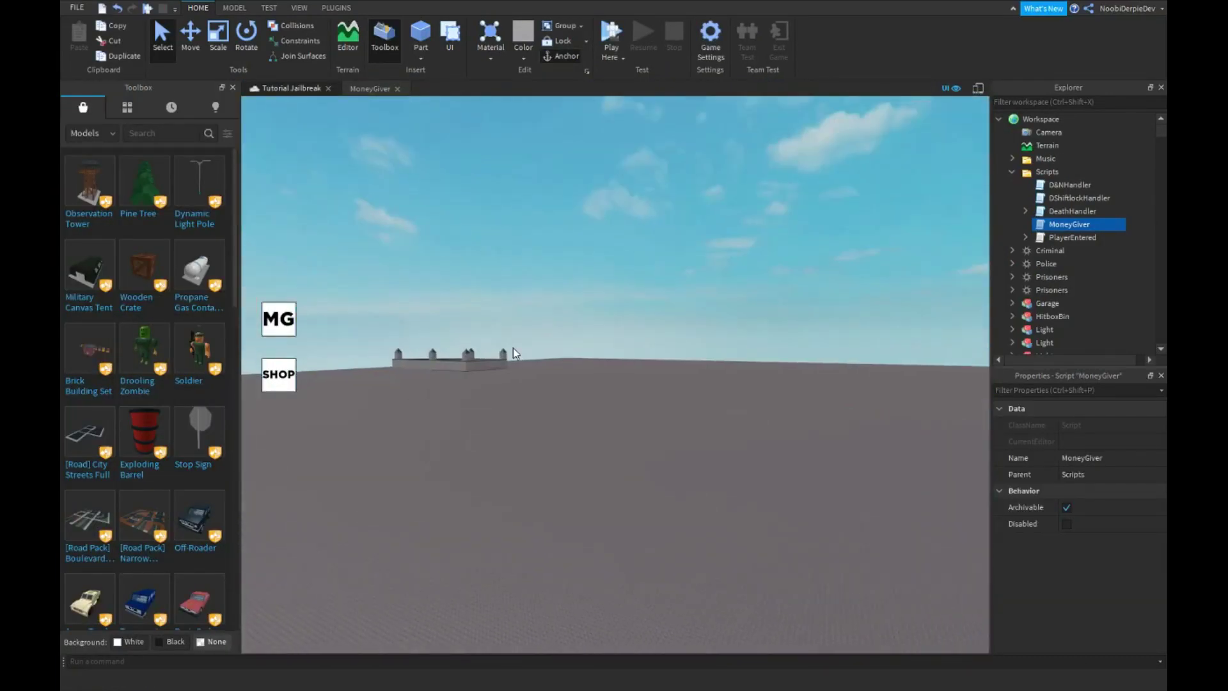
key(w)
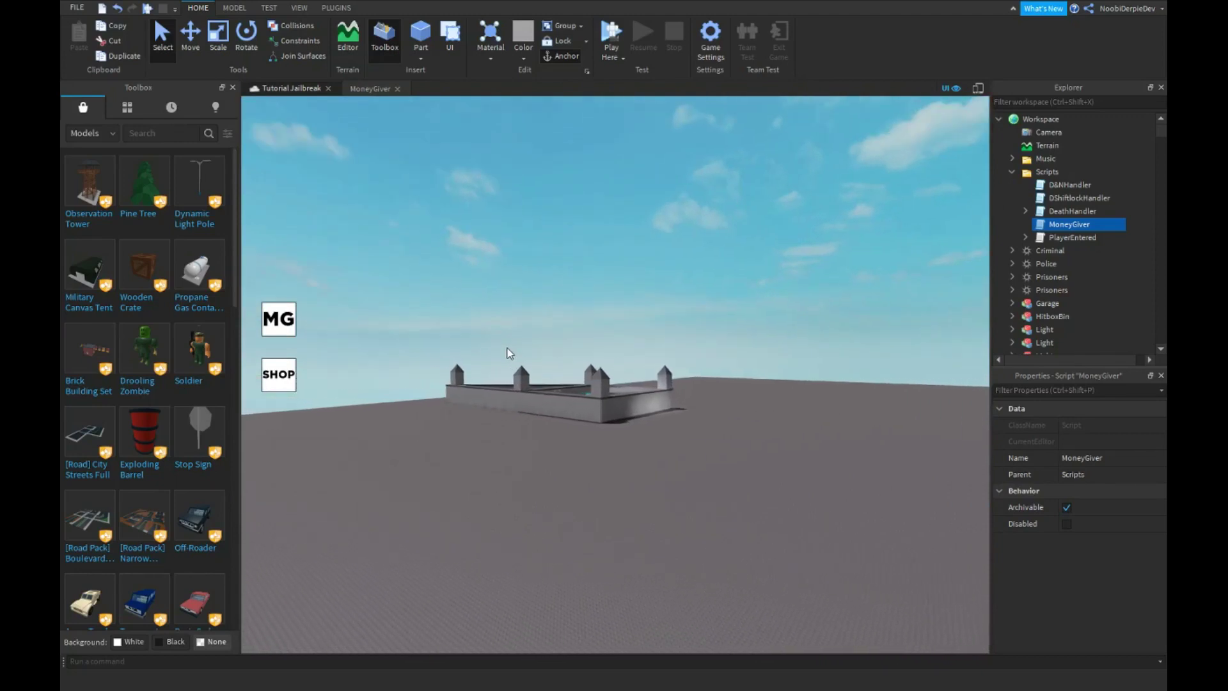
right_drag(547, 362, 546, 356)
key(e)
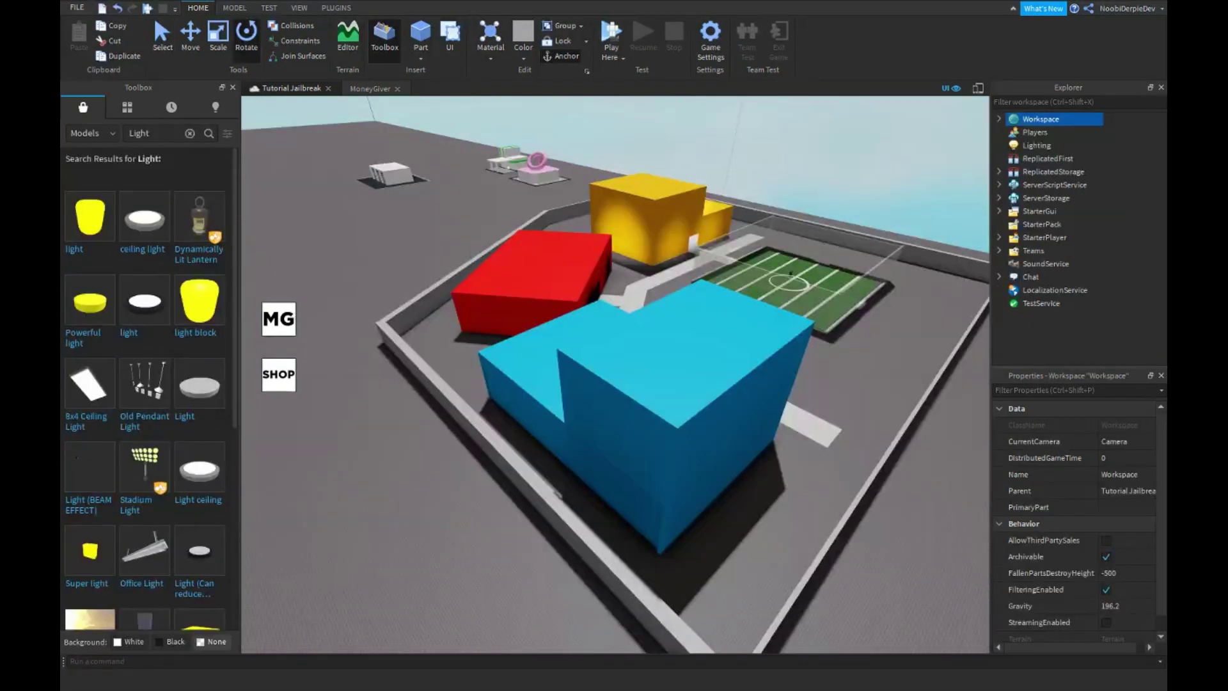
right_drag(596, 363, 607, 364)
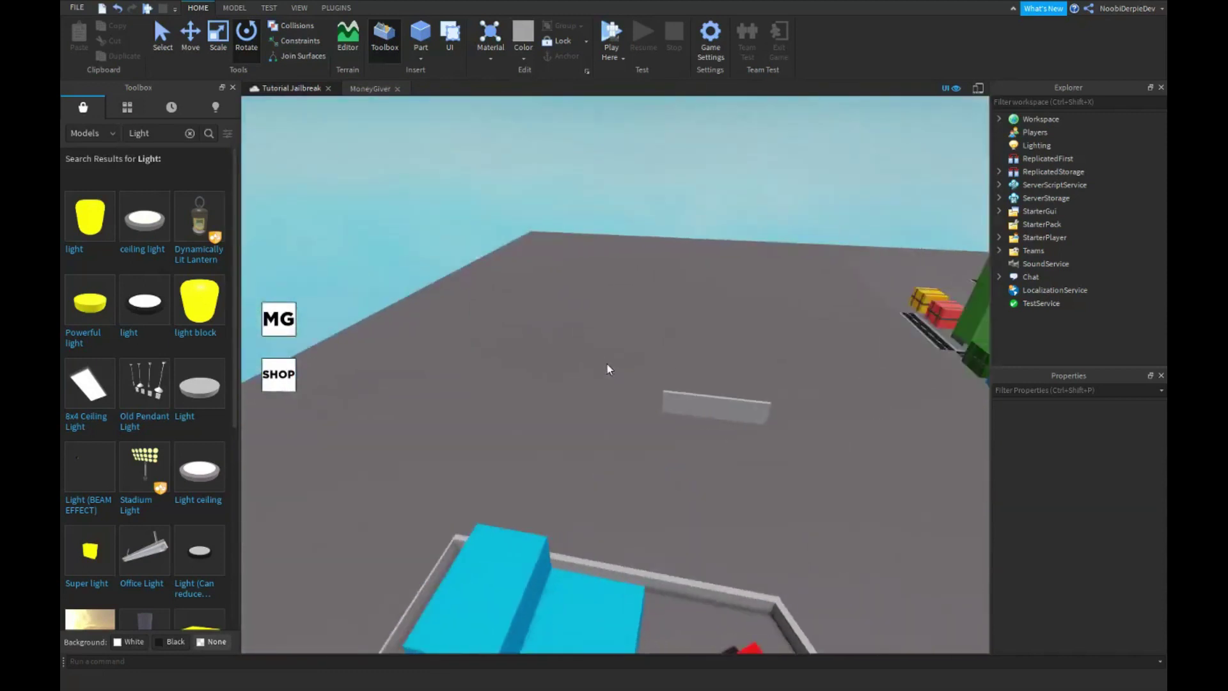
Stretch the grey part into a long wall along the prison's top side.
click(525, 479)
drag(526, 479, 467, 509)
key(ctrl+4)
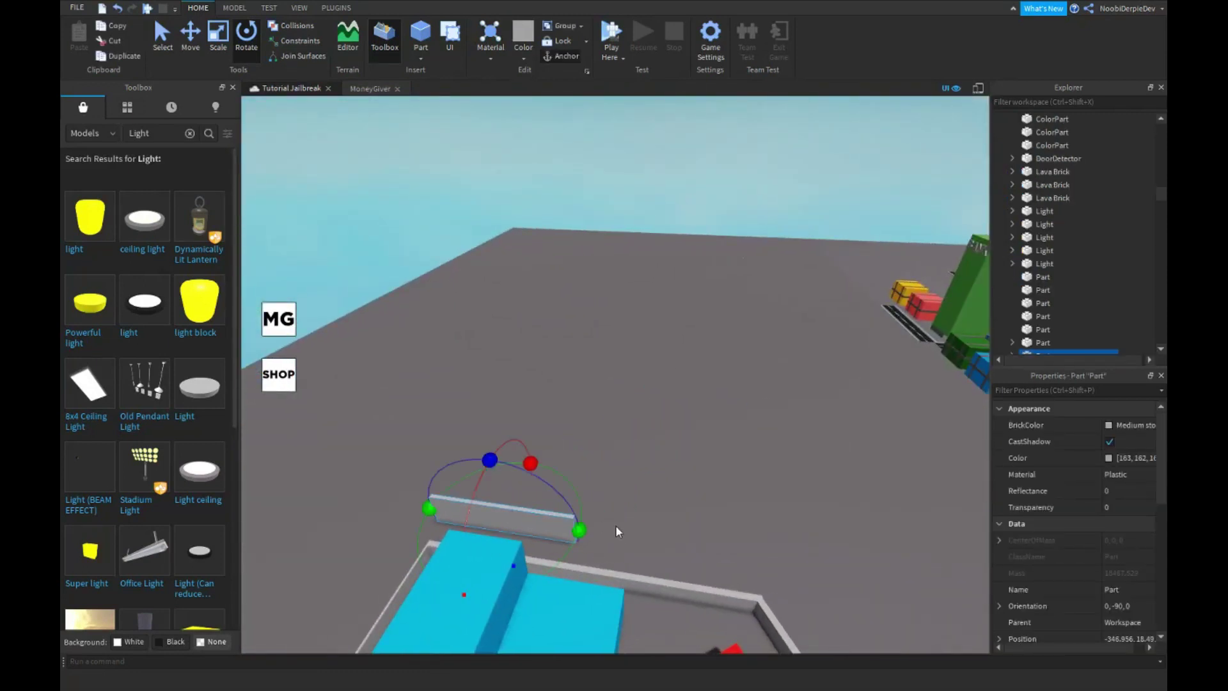
click(202, 37)
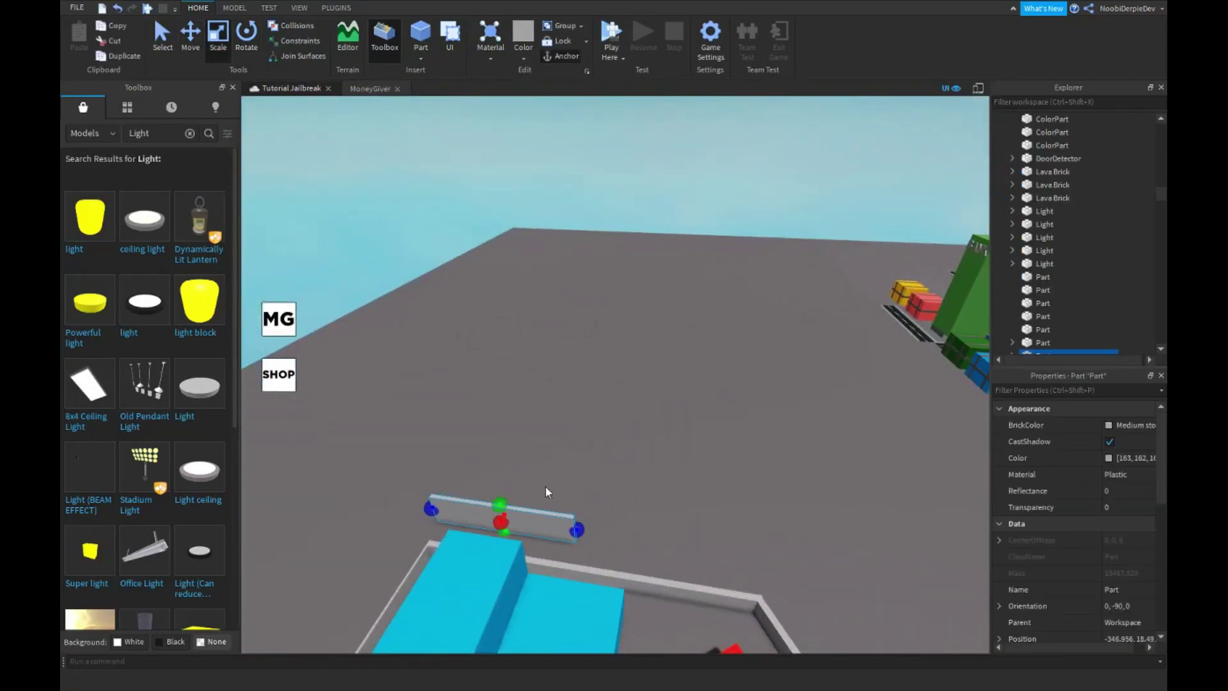
drag(576, 529, 696, 431)
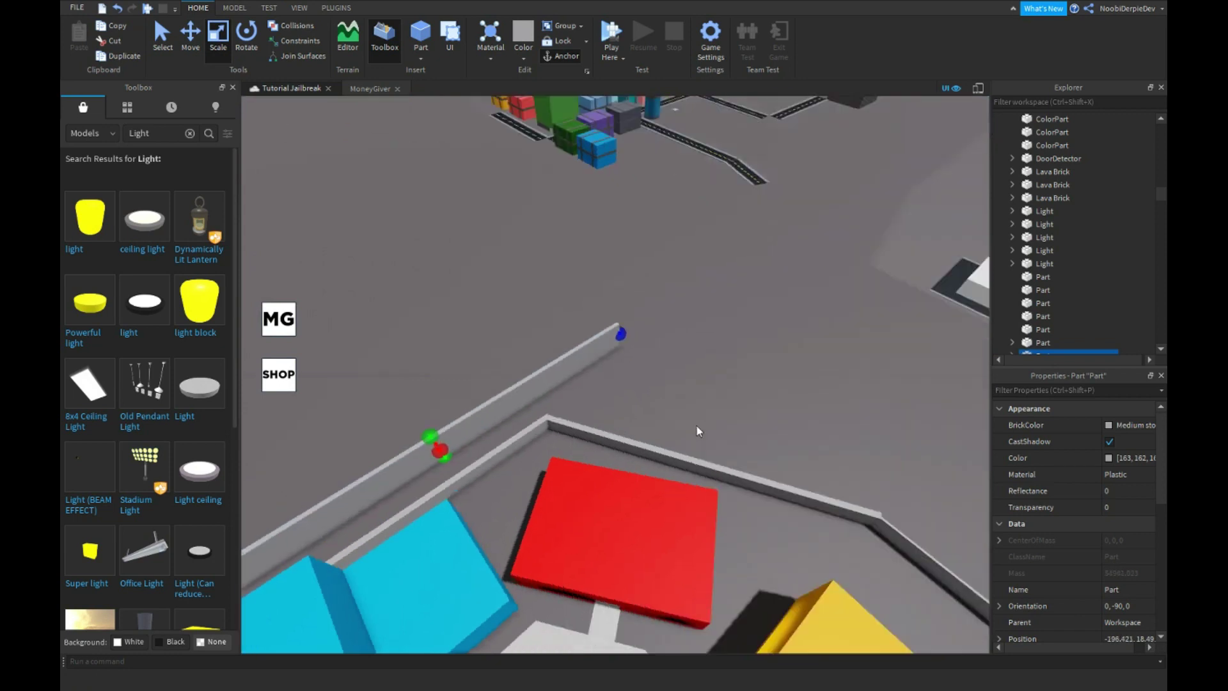
scroll(726, 262, down, 5)
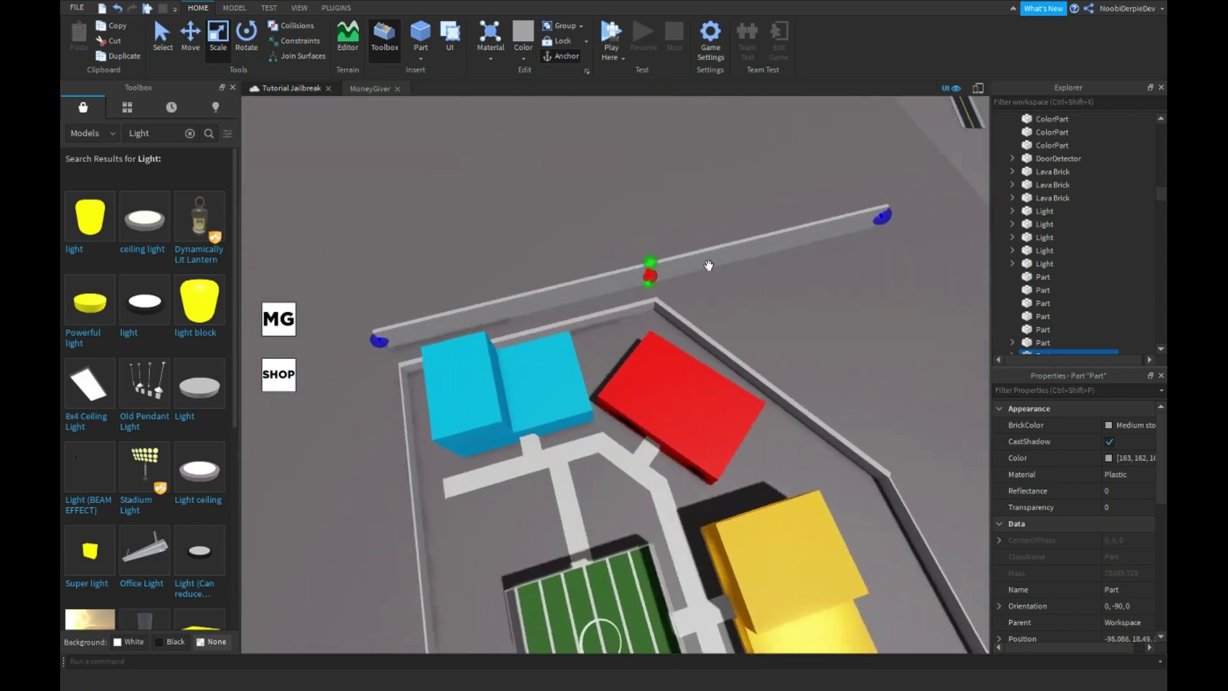
click(823, 231)
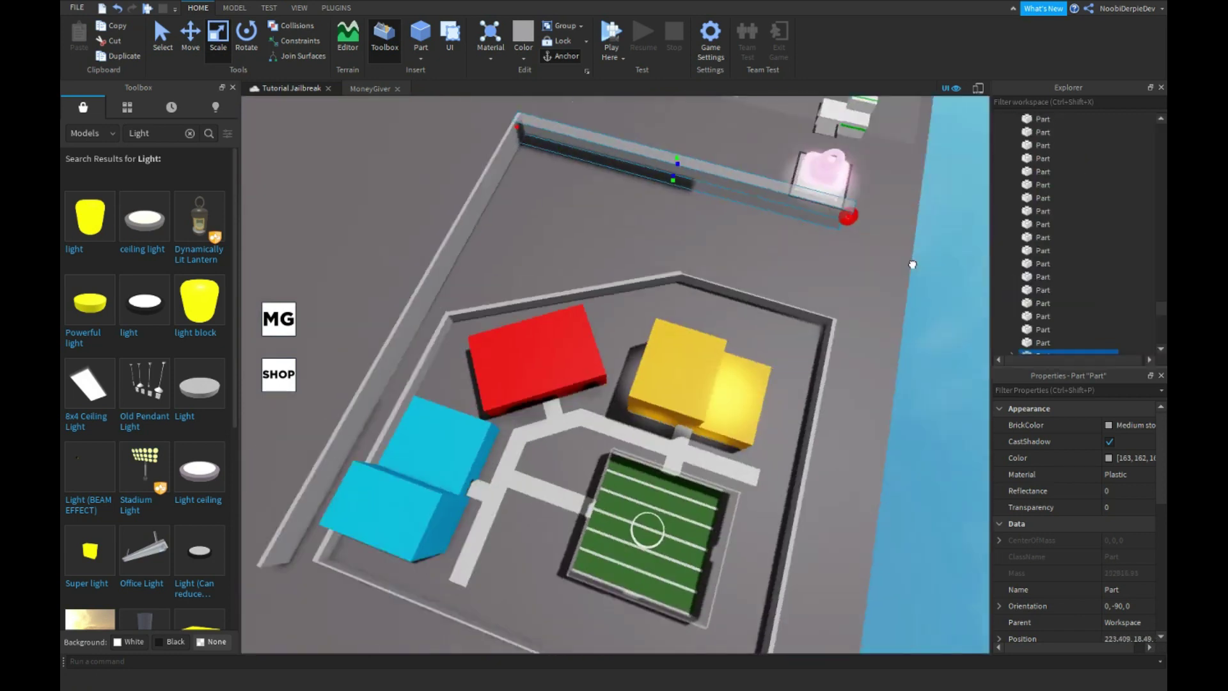
right_drag(853, 230, 732, 243)
click(189, 41)
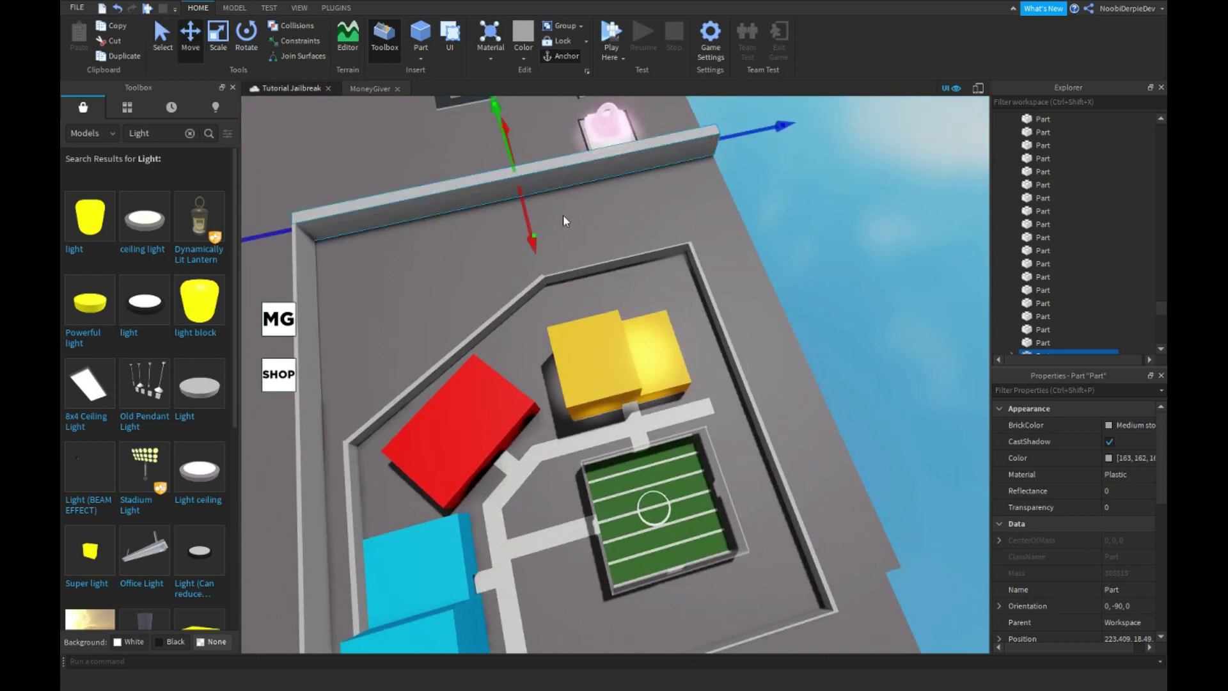
drag(564, 218, 546, 292)
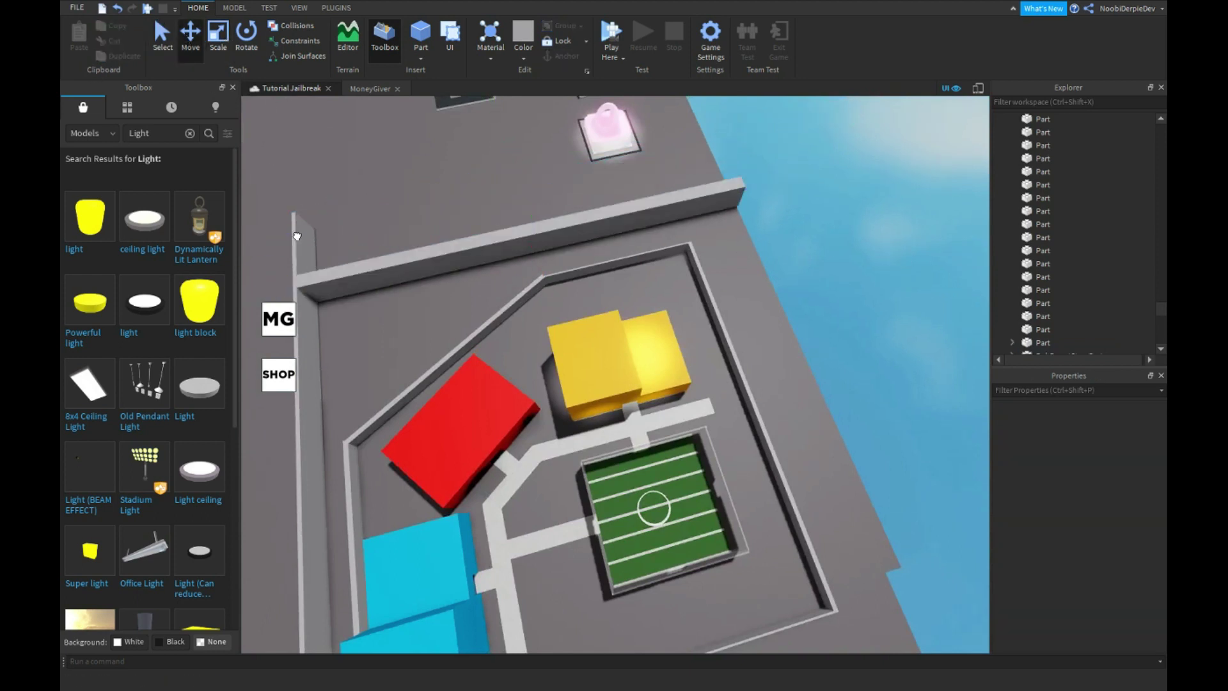
Resize the other wall parts to fit along the prison's left and top sides.
click(305, 278)
key(ctrl+3)
click(316, 278)
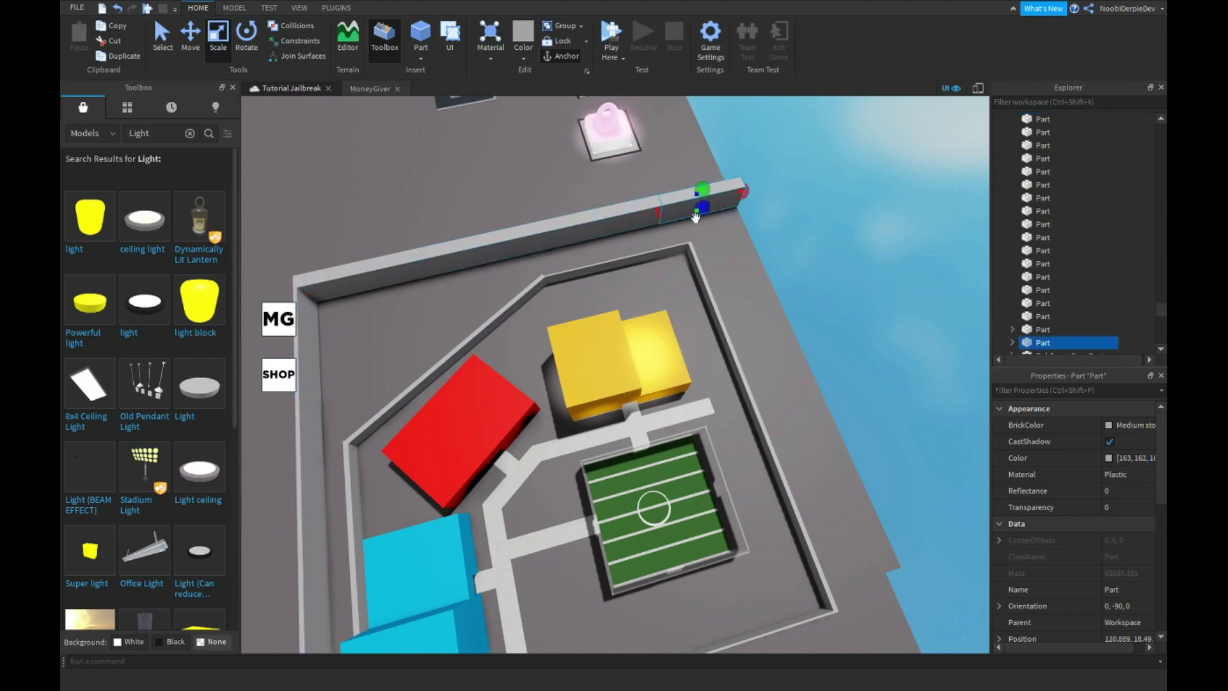
right_drag(720, 206, 294, 151)
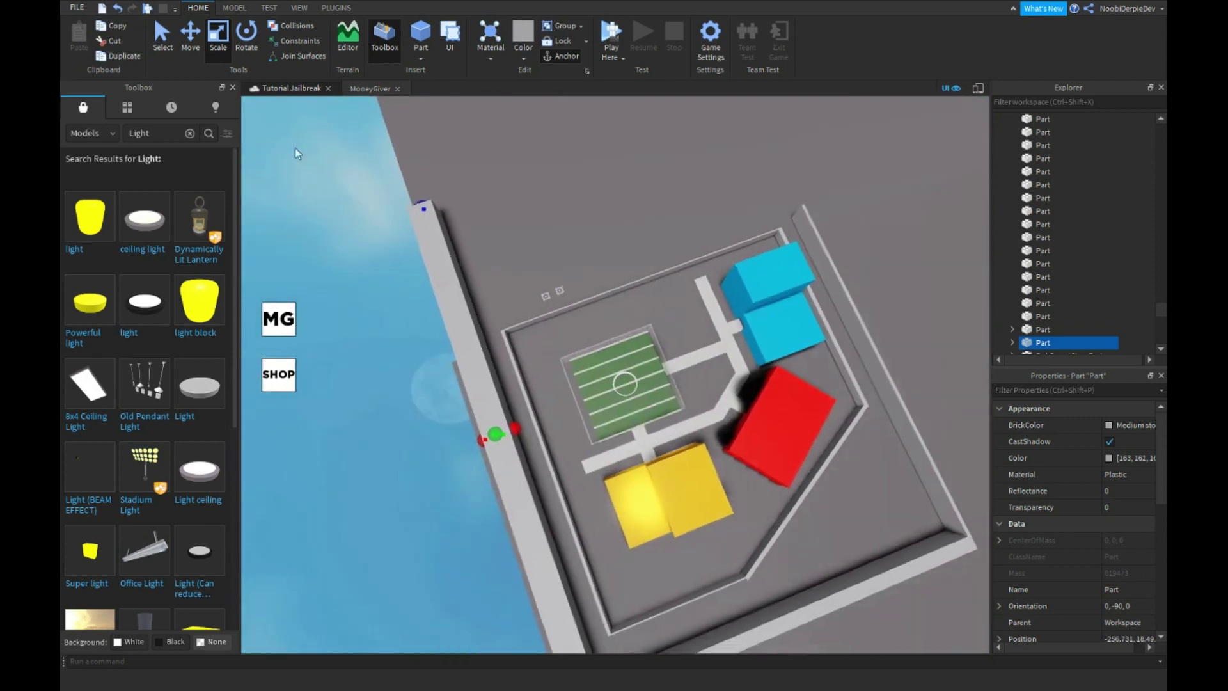
drag(422, 207, 457, 297)
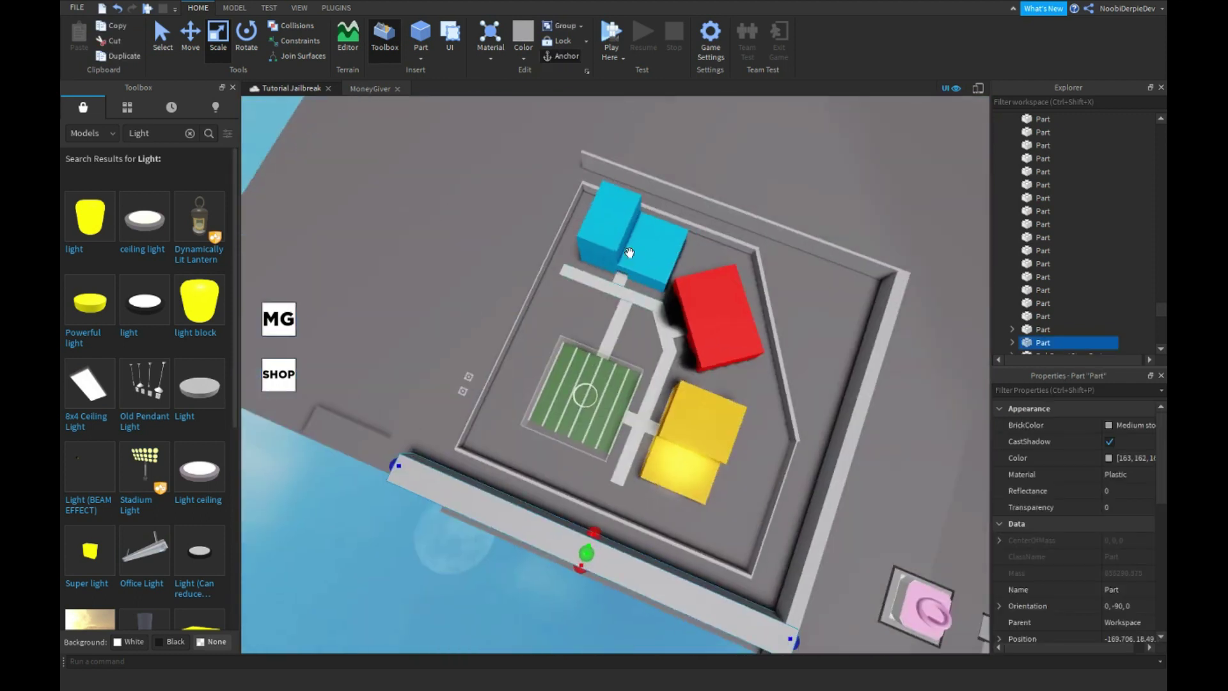
right_drag(458, 298, 729, 249)
click(737, 242)
drag(737, 224, 602, 194)
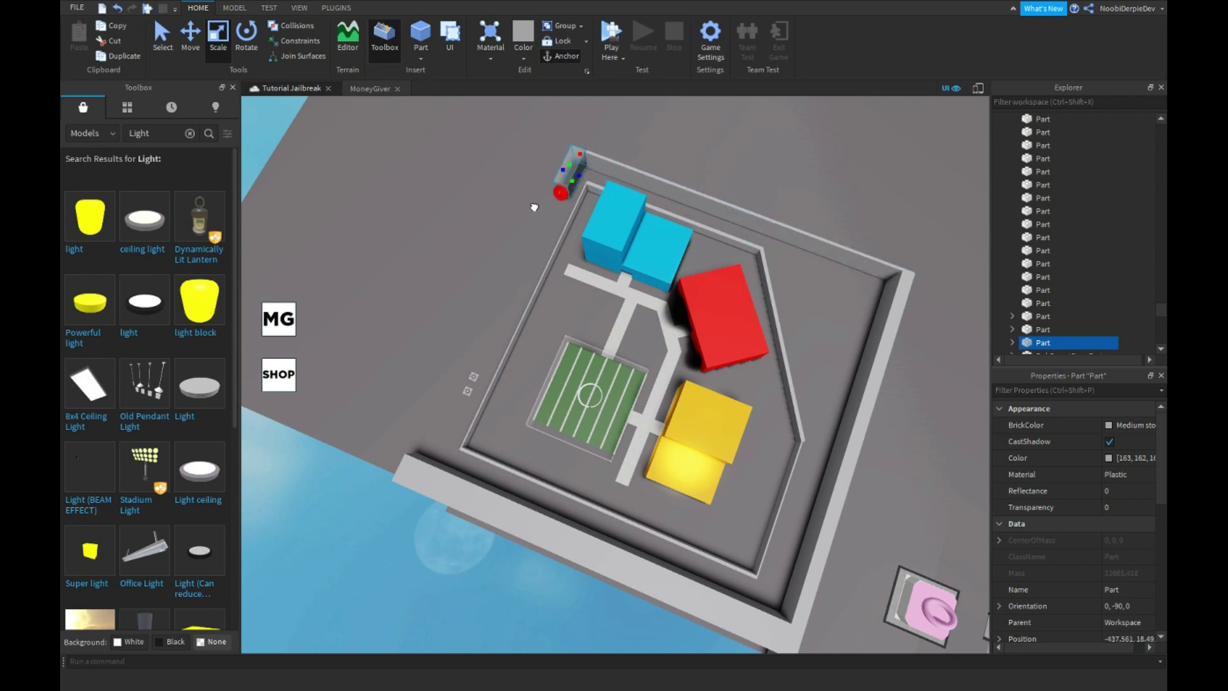
drag(534, 207, 427, 450)
scroll(394, 355, up, 5)
right_drag(394, 354, 447, 385)
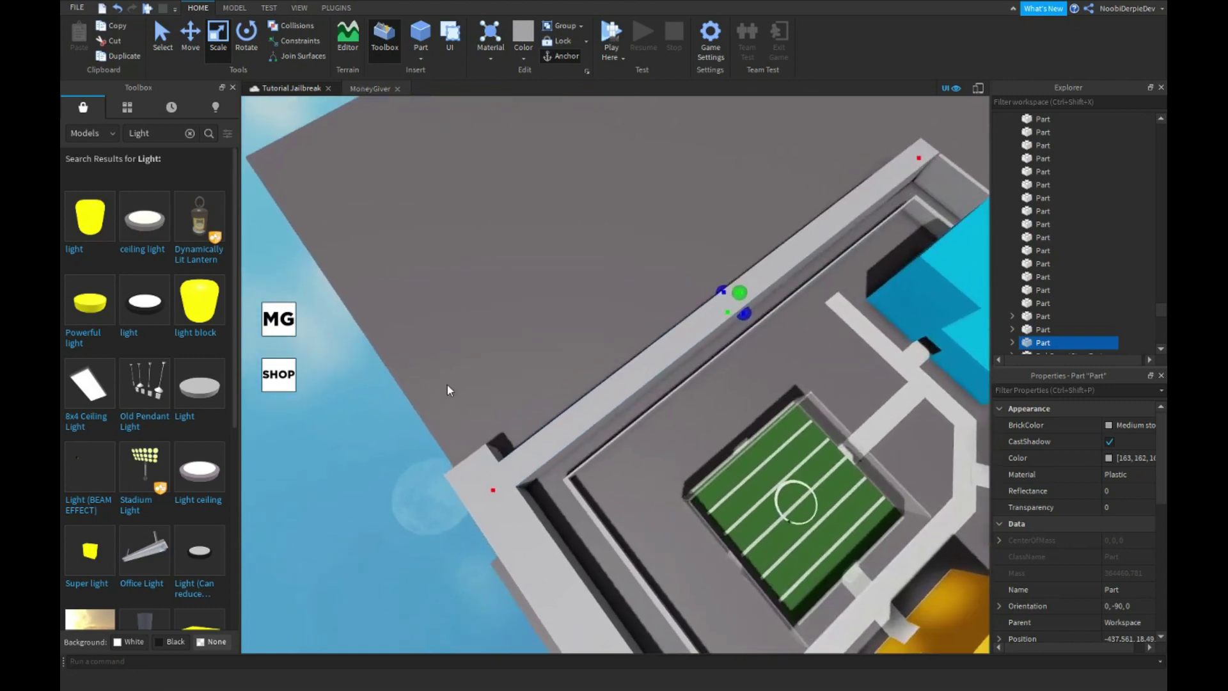
scroll(535, 376, up, 4)
scroll(532, 369, up, 8)
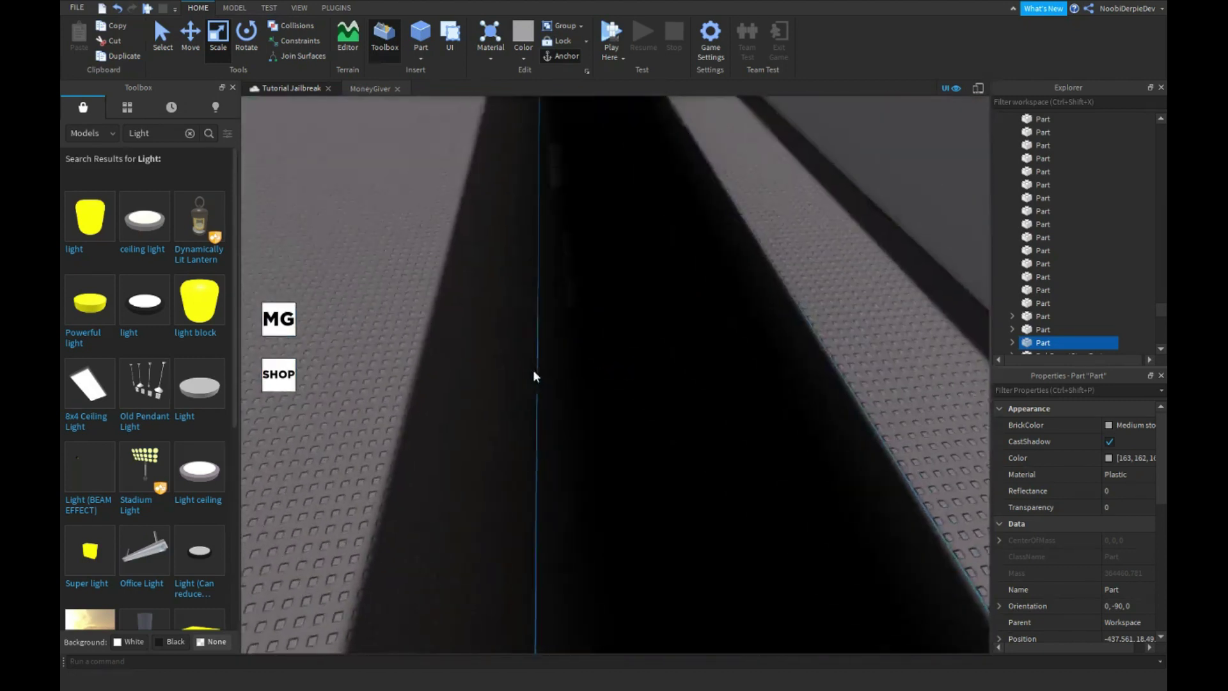
scroll(532, 370, down, 6)
Select the Police and Criminal spawns with the Move tool.
click(548, 348)
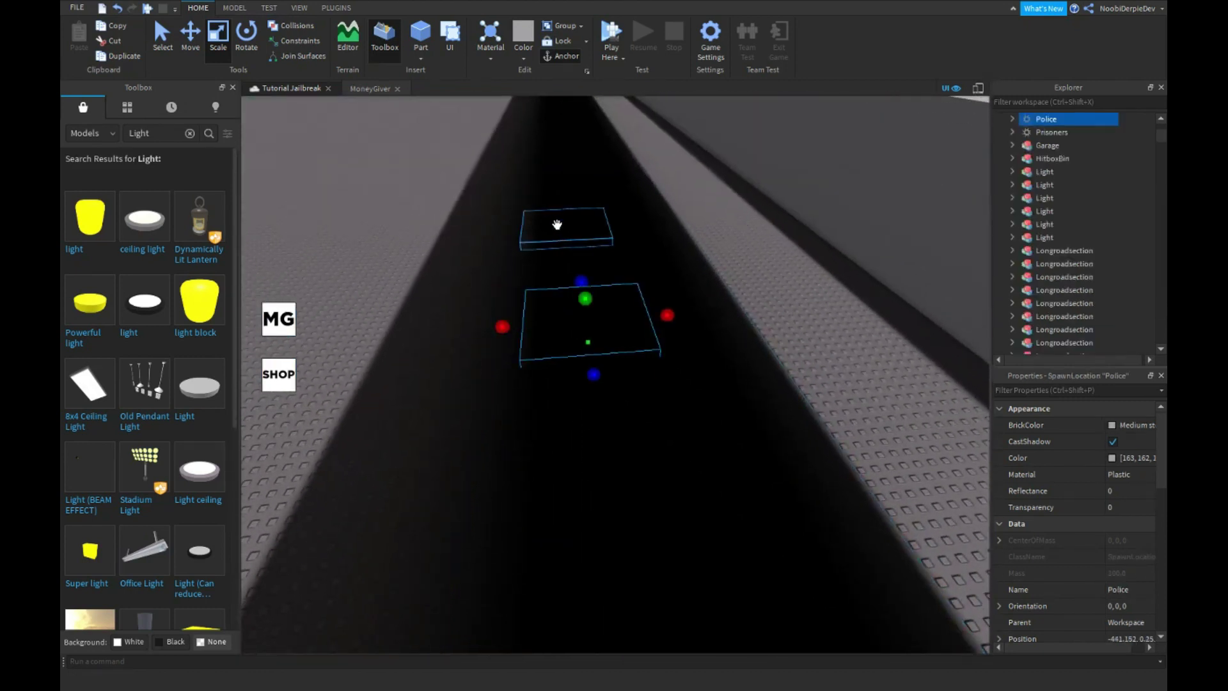
click(557, 224)
ctrl+click(586, 321)
key(ctrl+2)
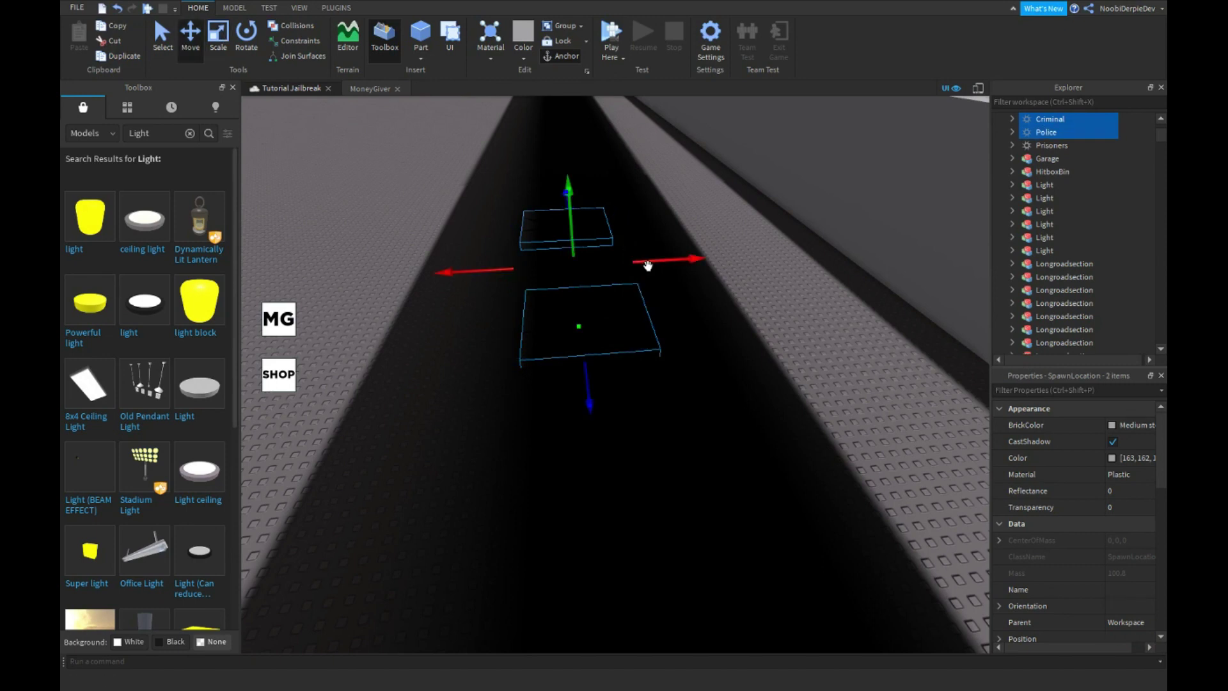
scroll(391, 239, down, 5)
click(451, 191)
scroll(450, 190, down, 5)
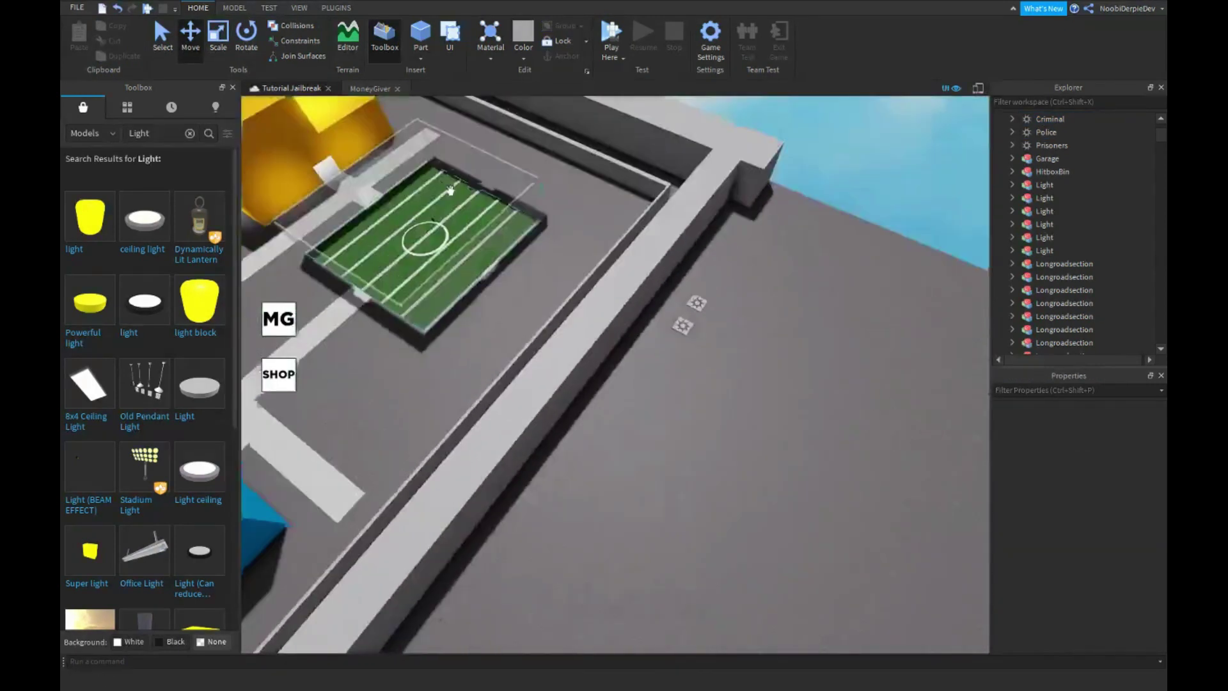
scroll(449, 191, down, 5)
Select all four outer wall parts and set their Transparency to 1.
click(666, 206)
ctrl+click(305, 273)
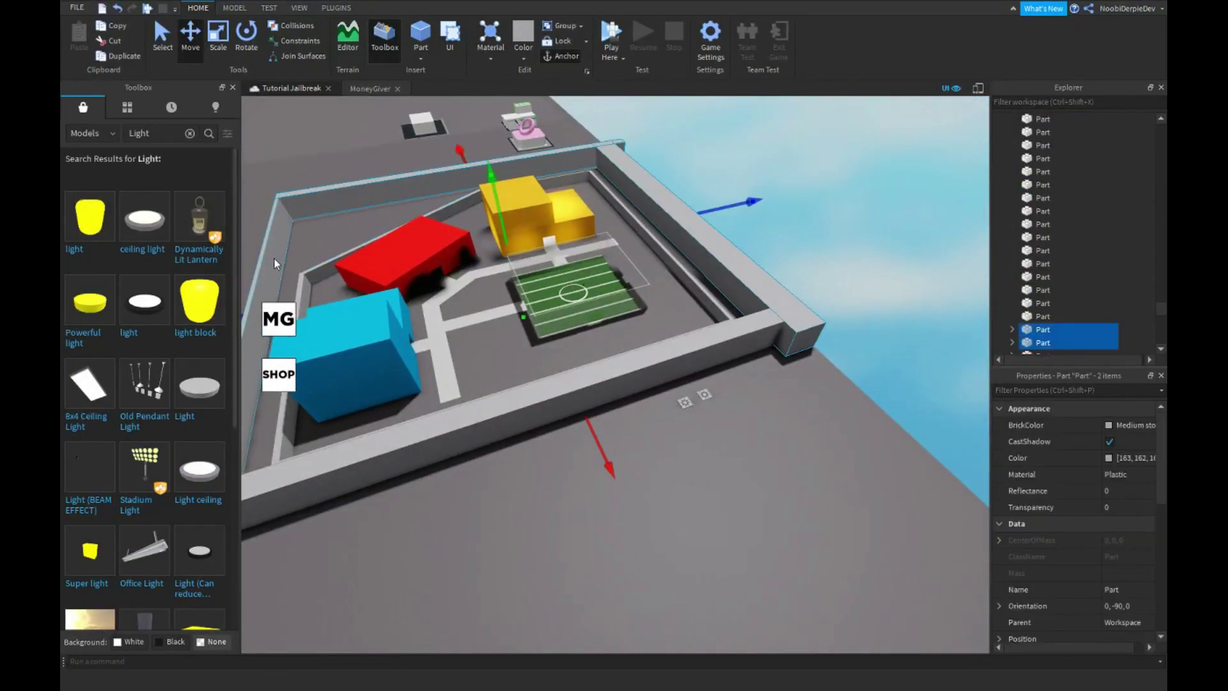
click(529, 424)
key(ctrl+z)
click(710, 239)
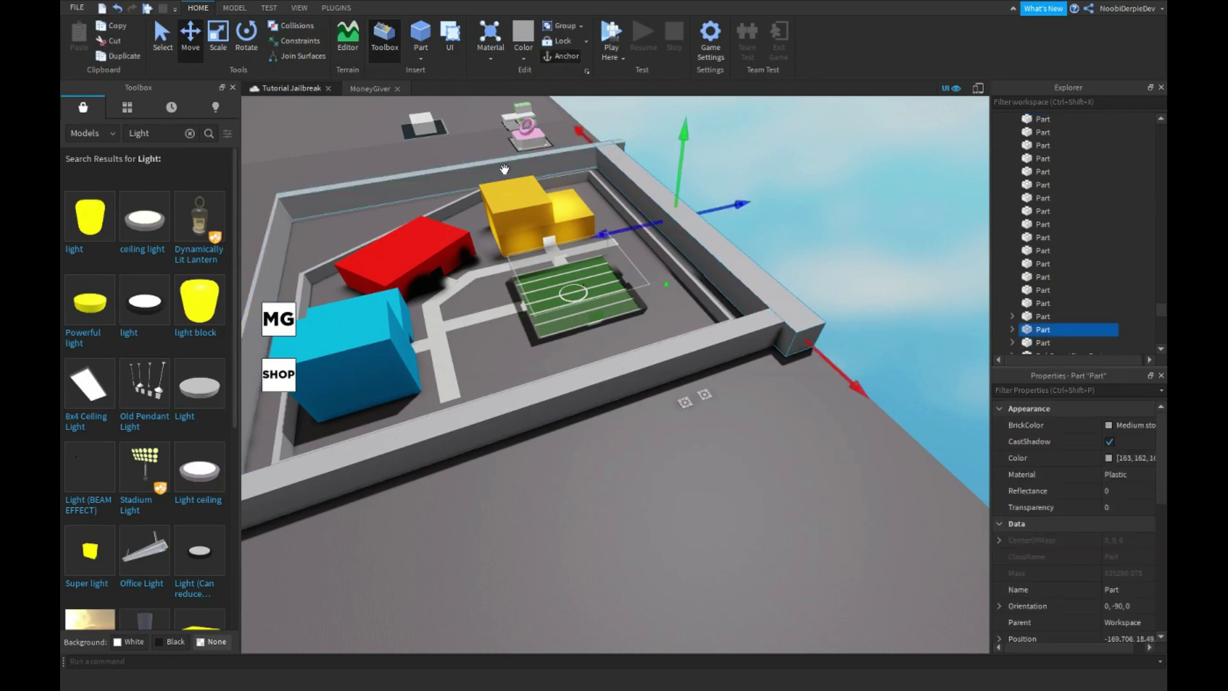
ctrl+click(516, 367)
ctrl+click(261, 245)
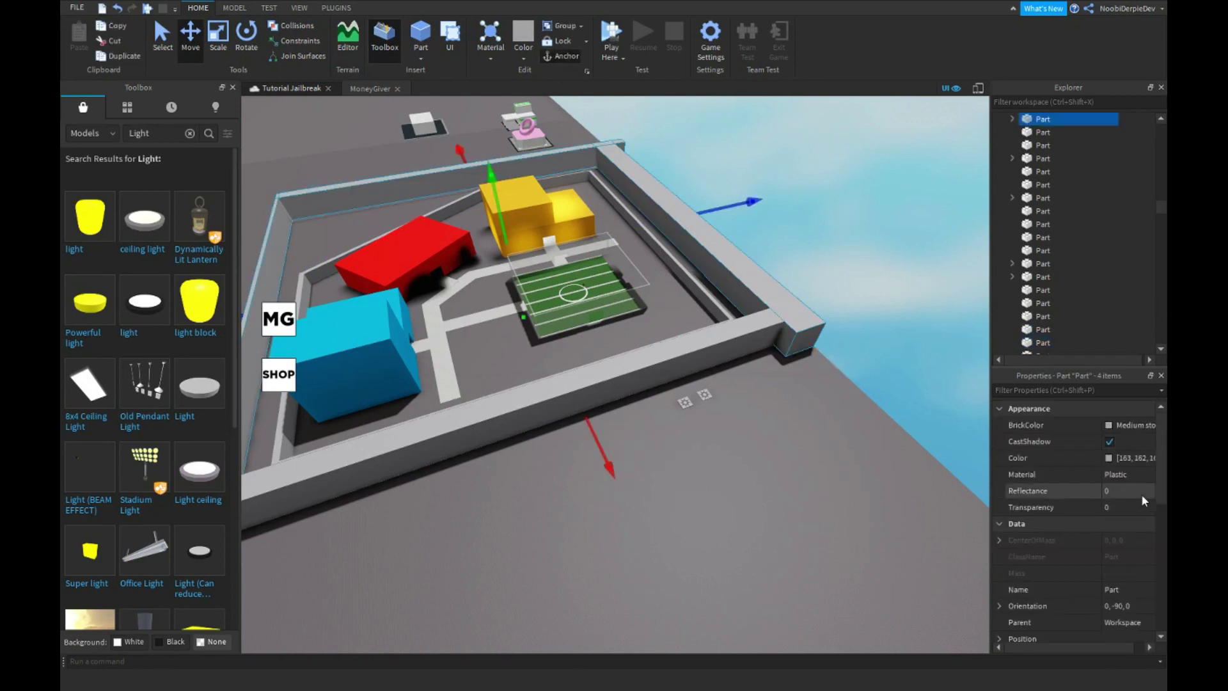
click(1134, 506)
text(1)
key(Return)
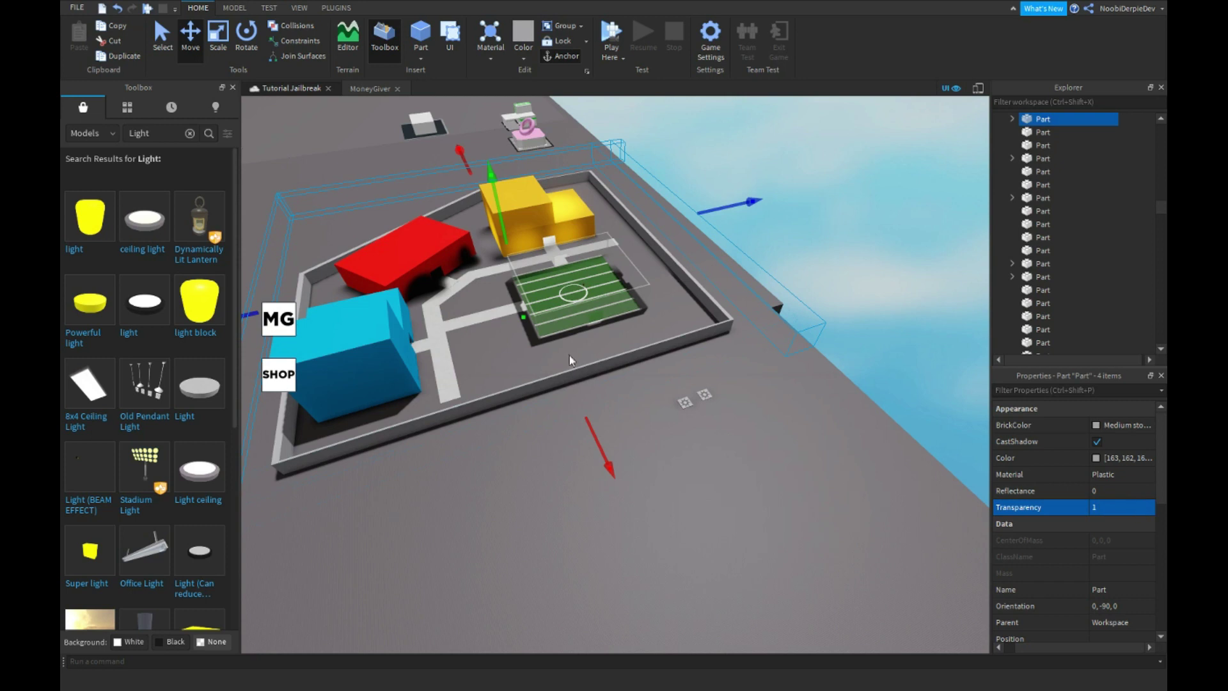
Collapse Workspace and bring the camera down inside the yellow building.
right_drag(567, 350, 614, 364)
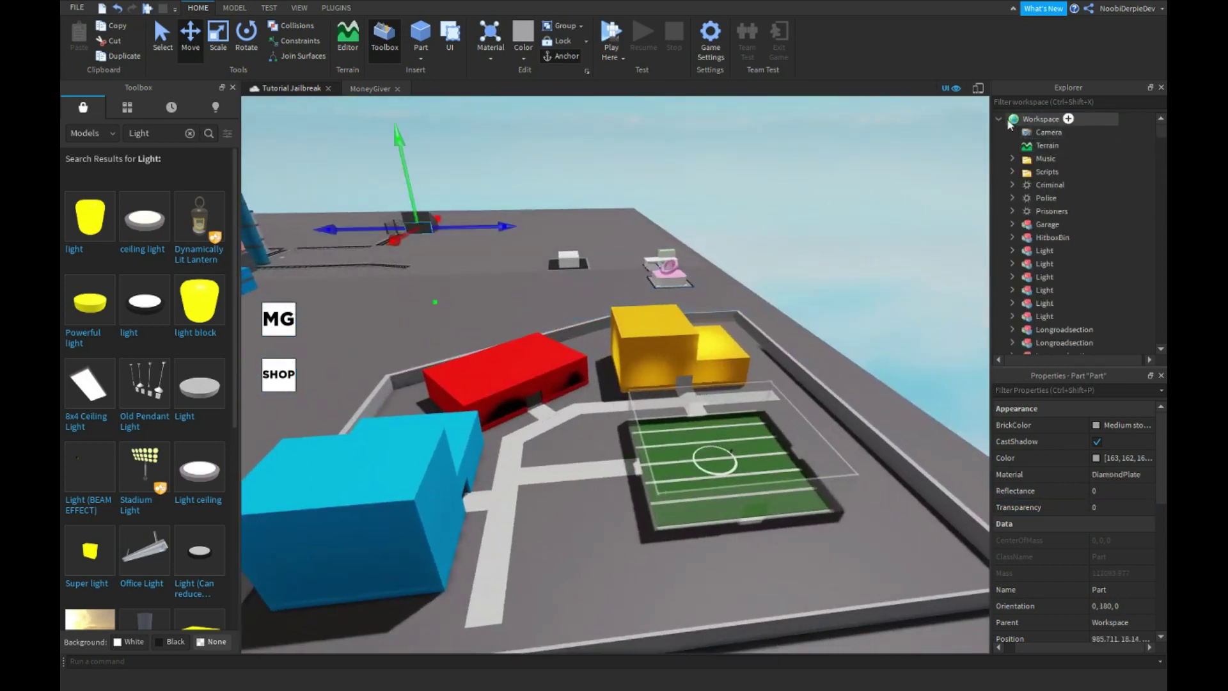
double_click(1018, 120)
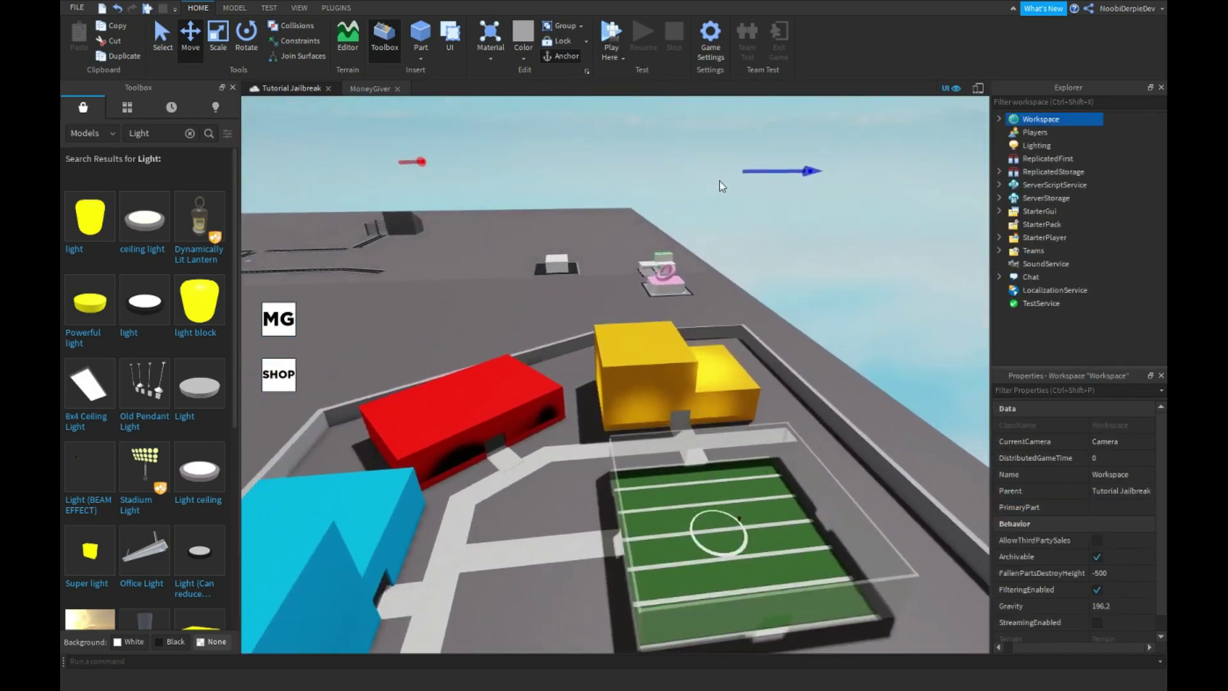
right_drag(720, 181, 653, 69)
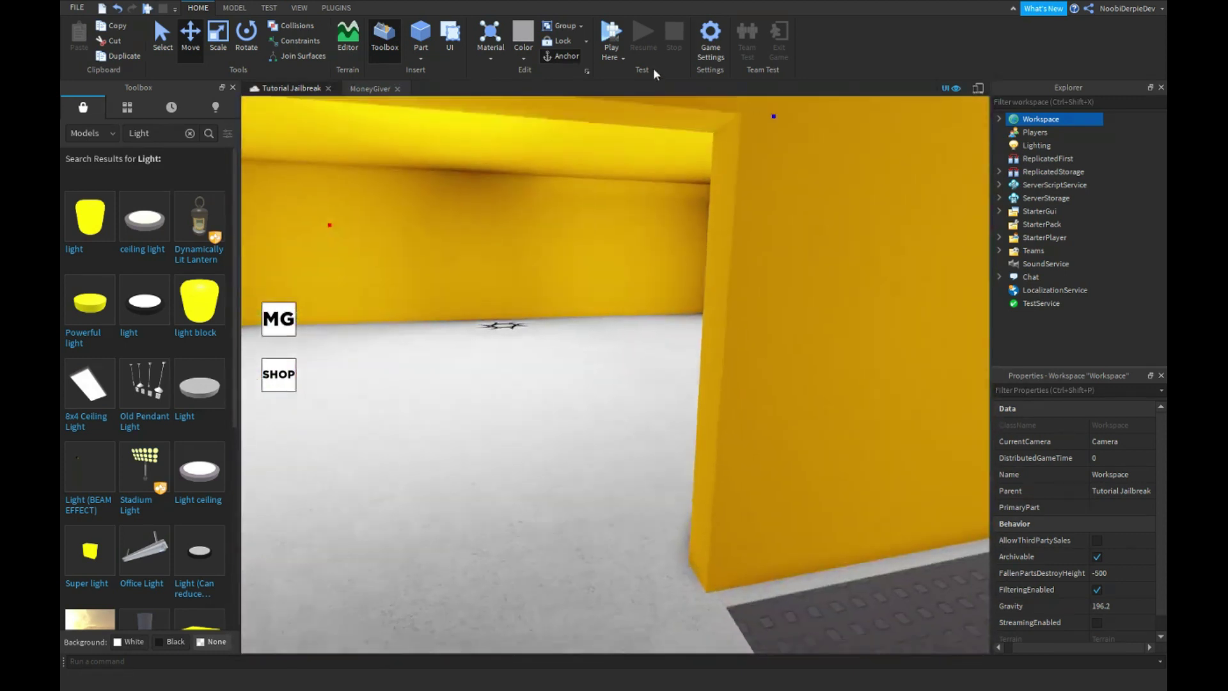
key(s)
Start a play-test and set the character's WalkSpeed to 100 from the Developer Console.
click(622, 68)
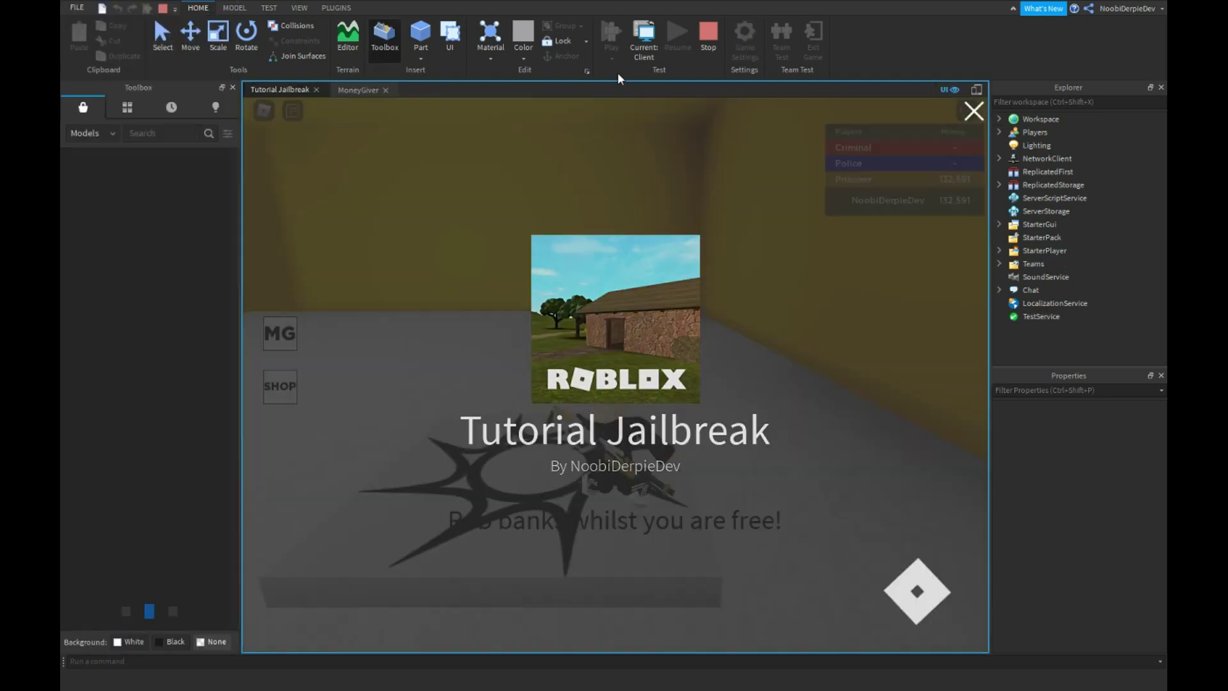
key(w)
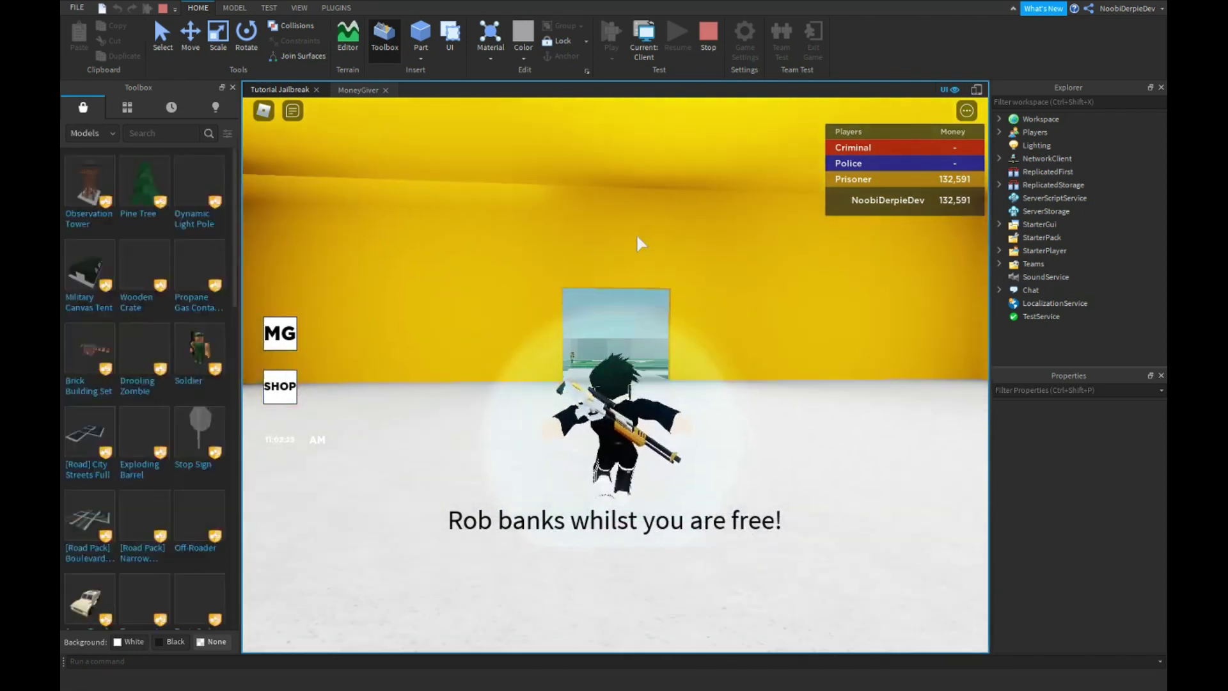
key(F9)
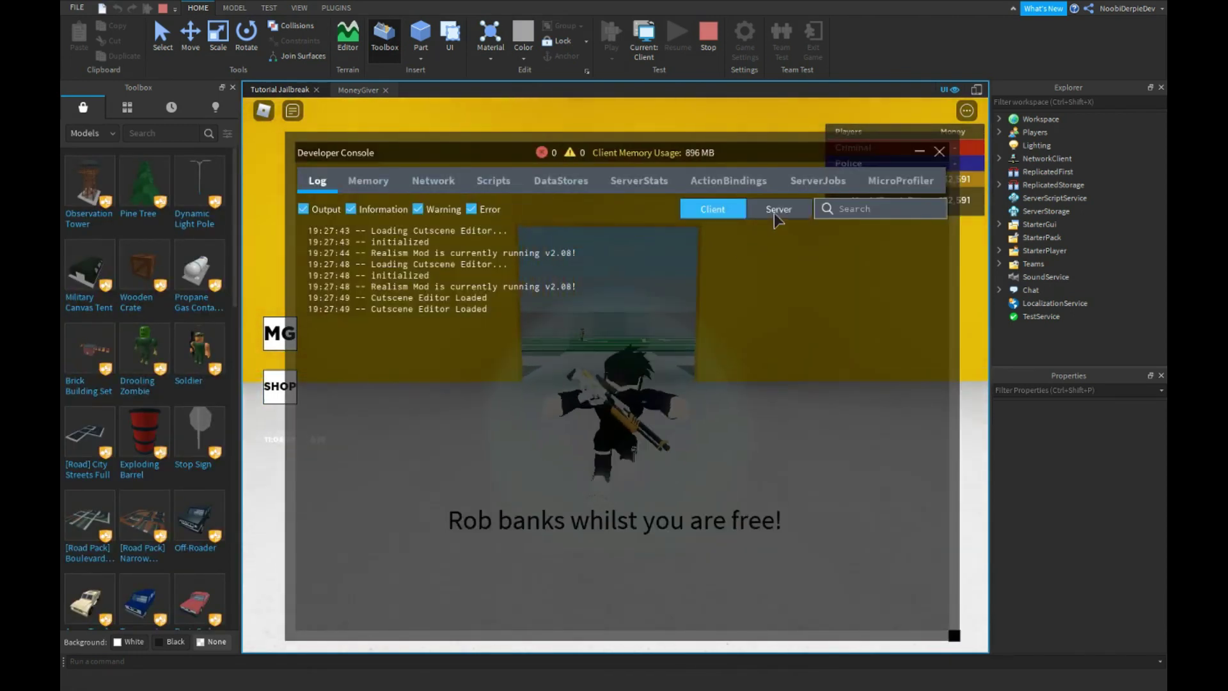
click(774, 213)
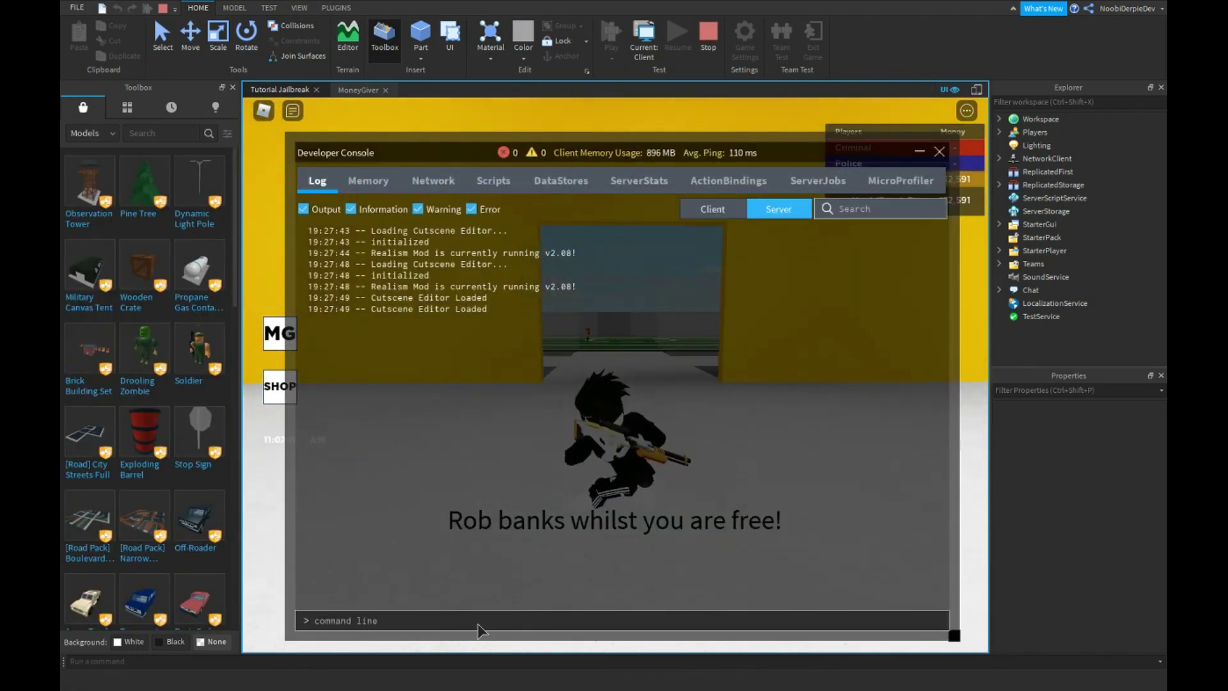
text(game.Players.)
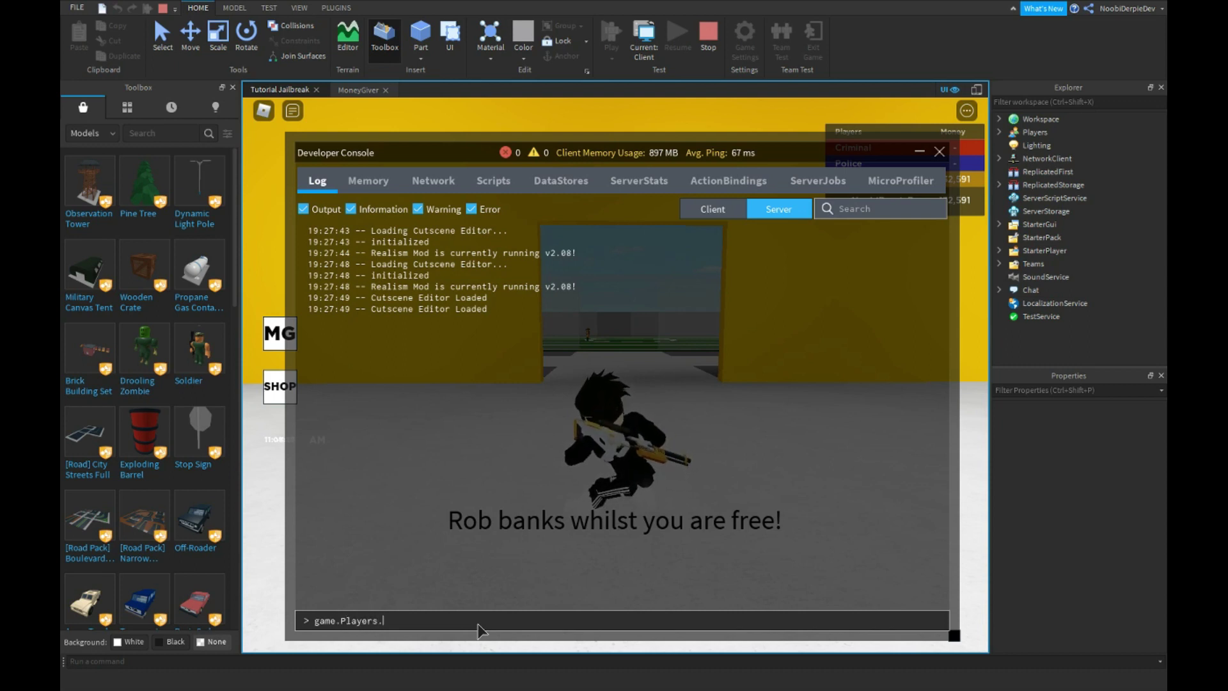
text(No)
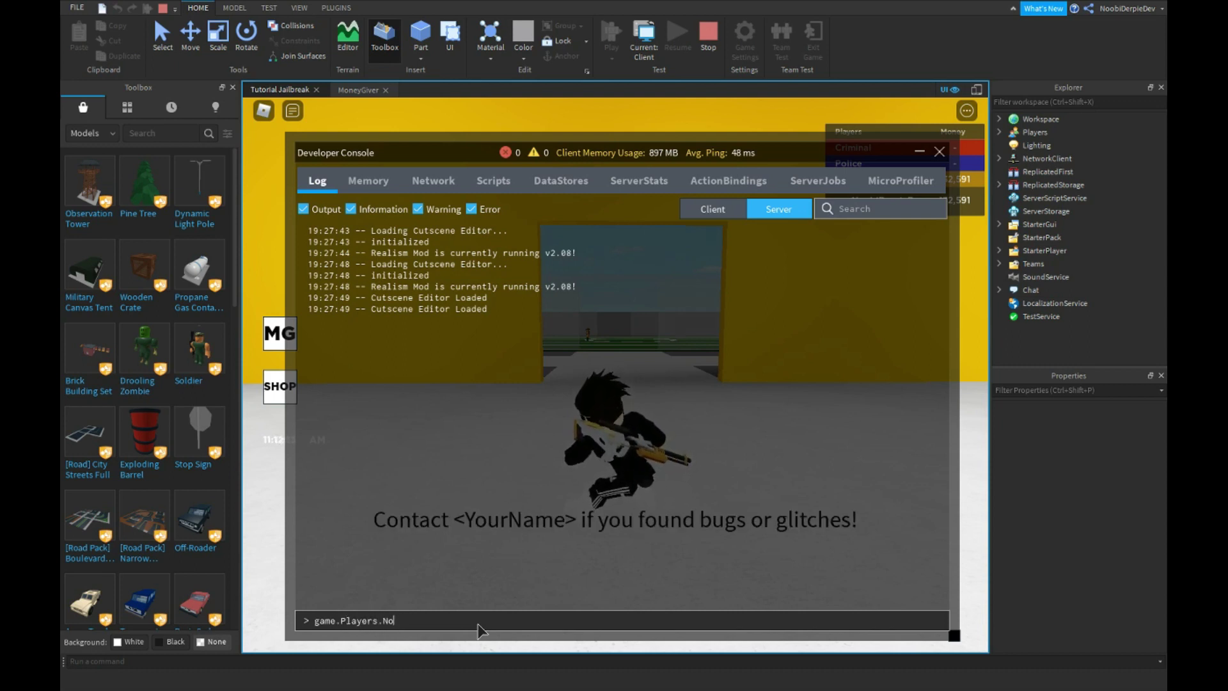
text(obiDerpieDev.)
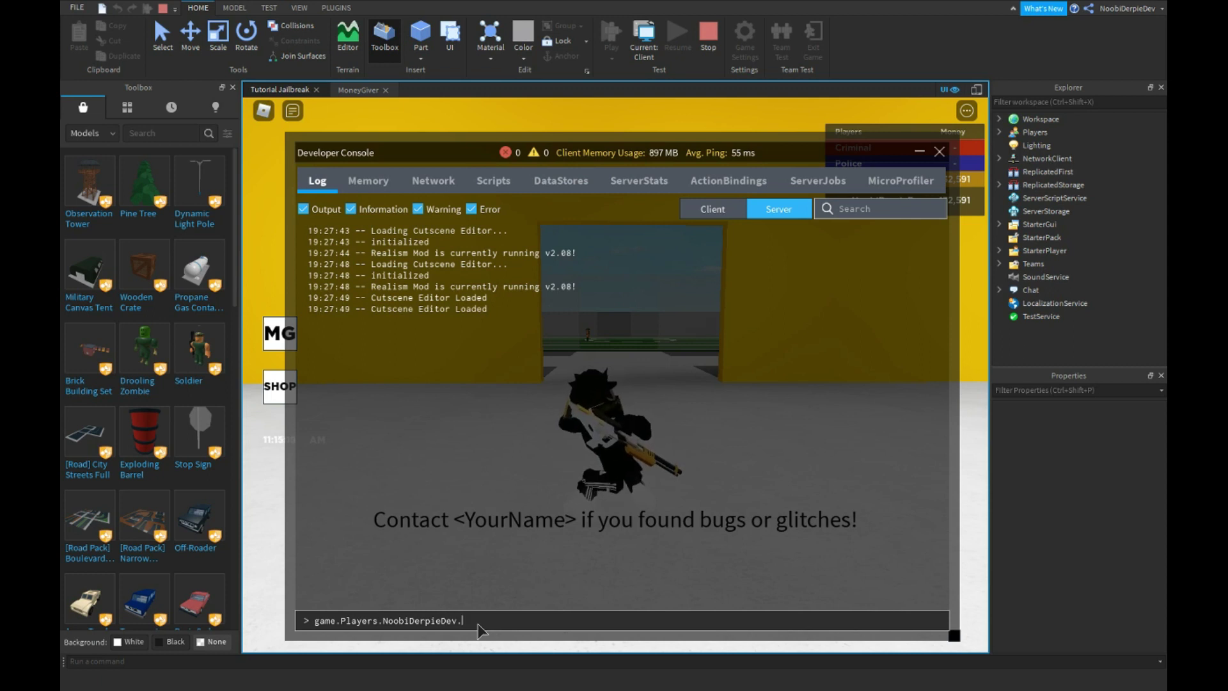
text(wCh)
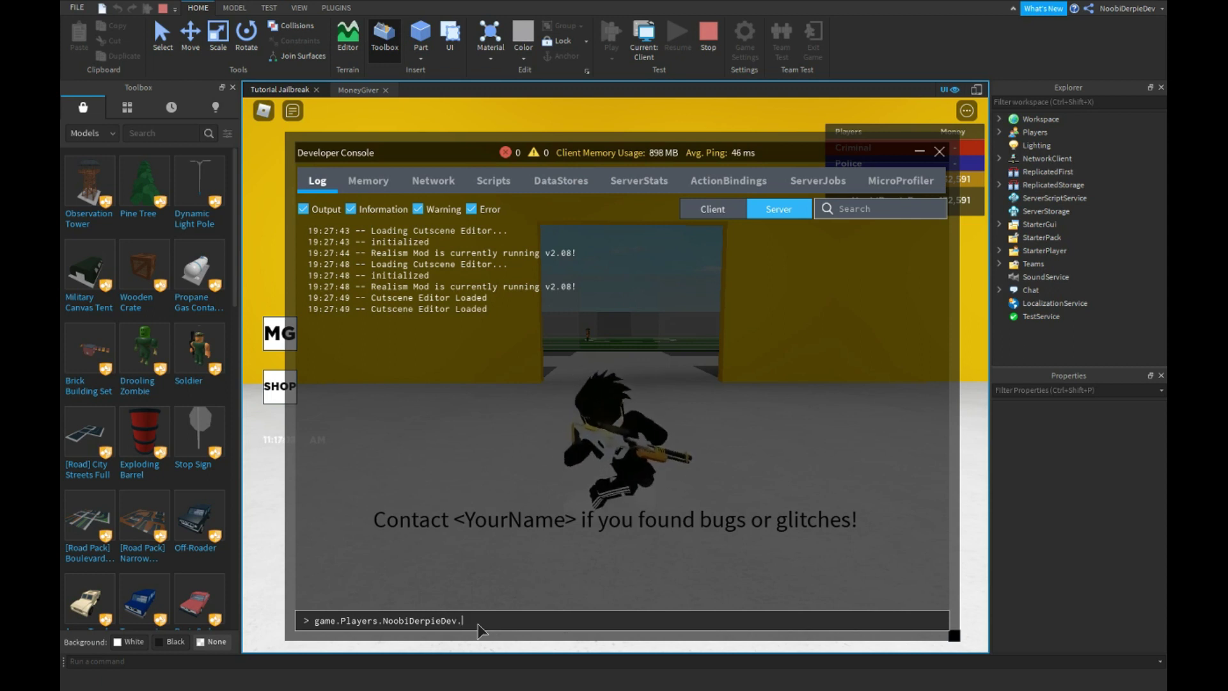
text(aracter.Humanoid)
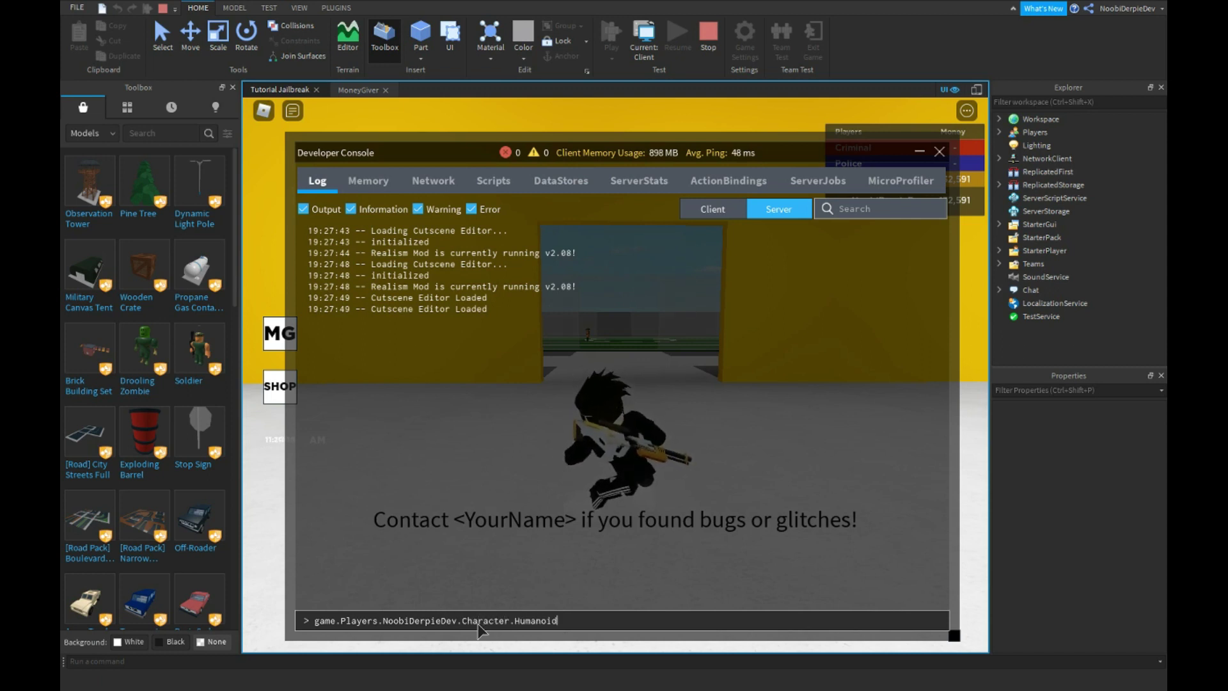
text(kS)
text(= 100)
key(Return)
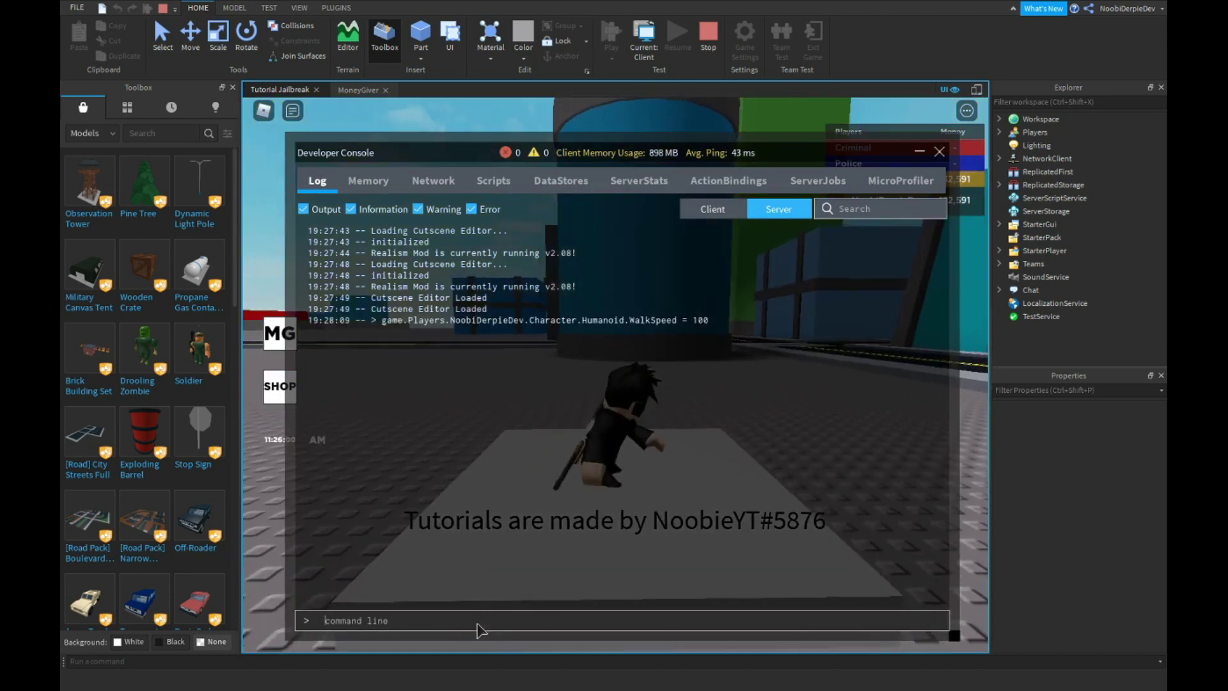
key(F9)
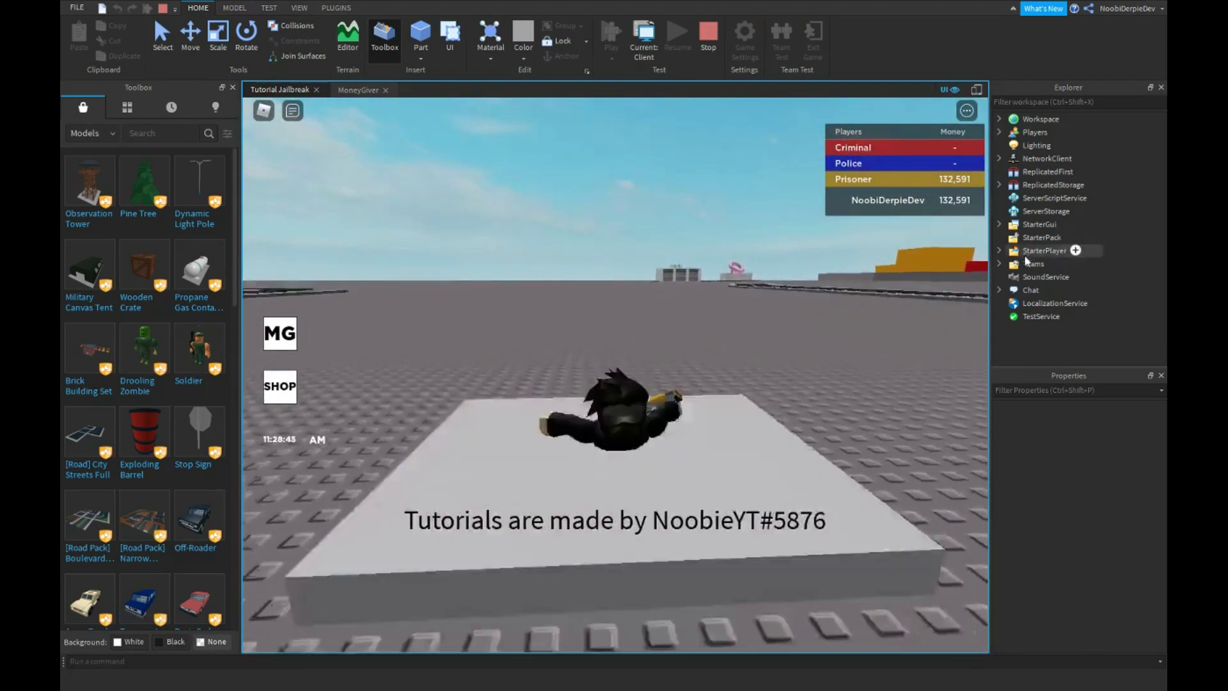
Set WalkSpeed to 500 and run the character out of the prison compound.
click(1000, 118)
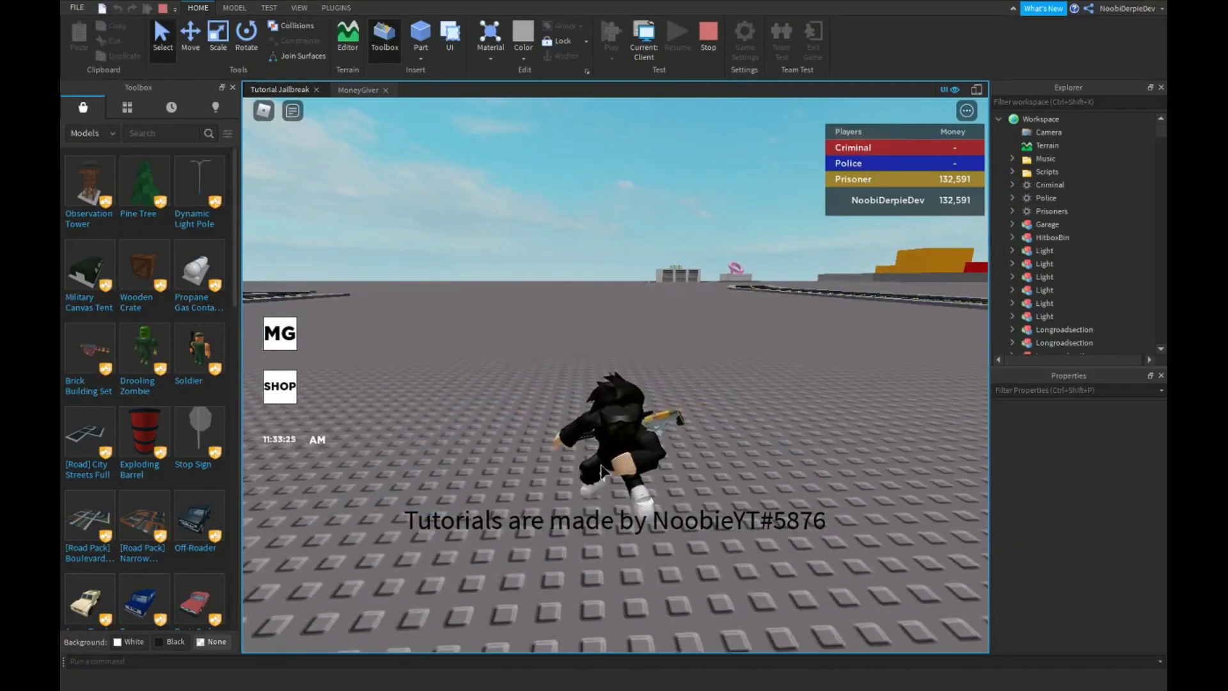
key(F9)
key(F9)
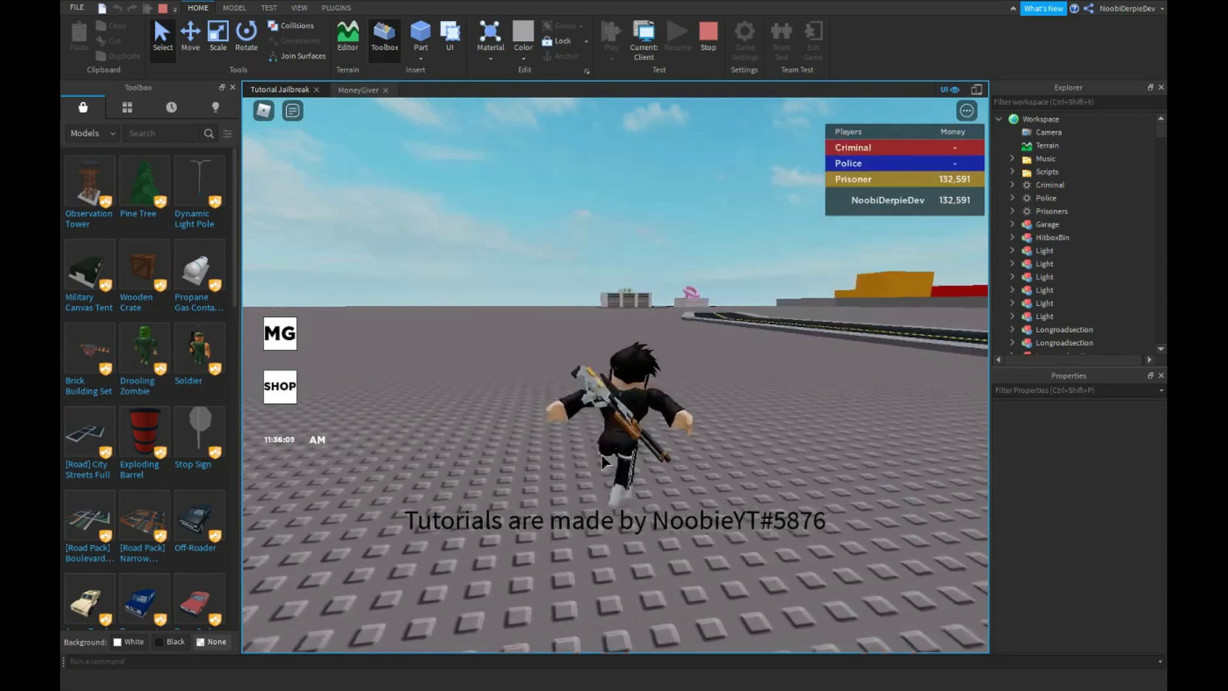
key(F9)
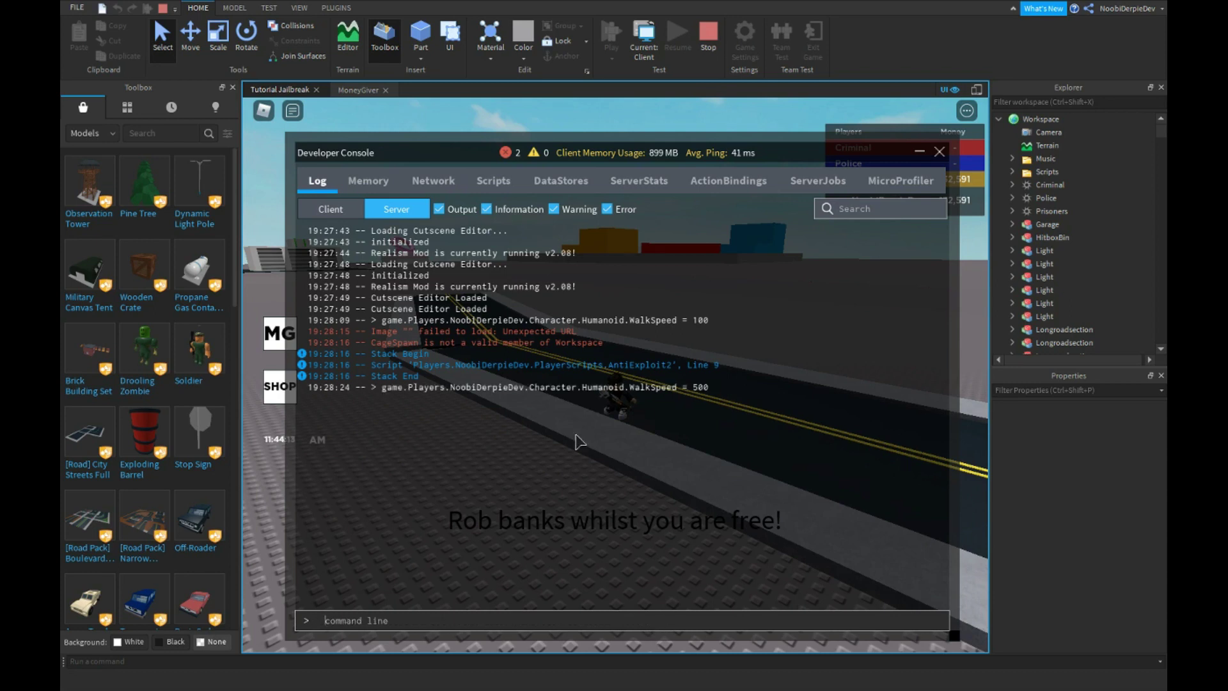
key(F9)
key(w)
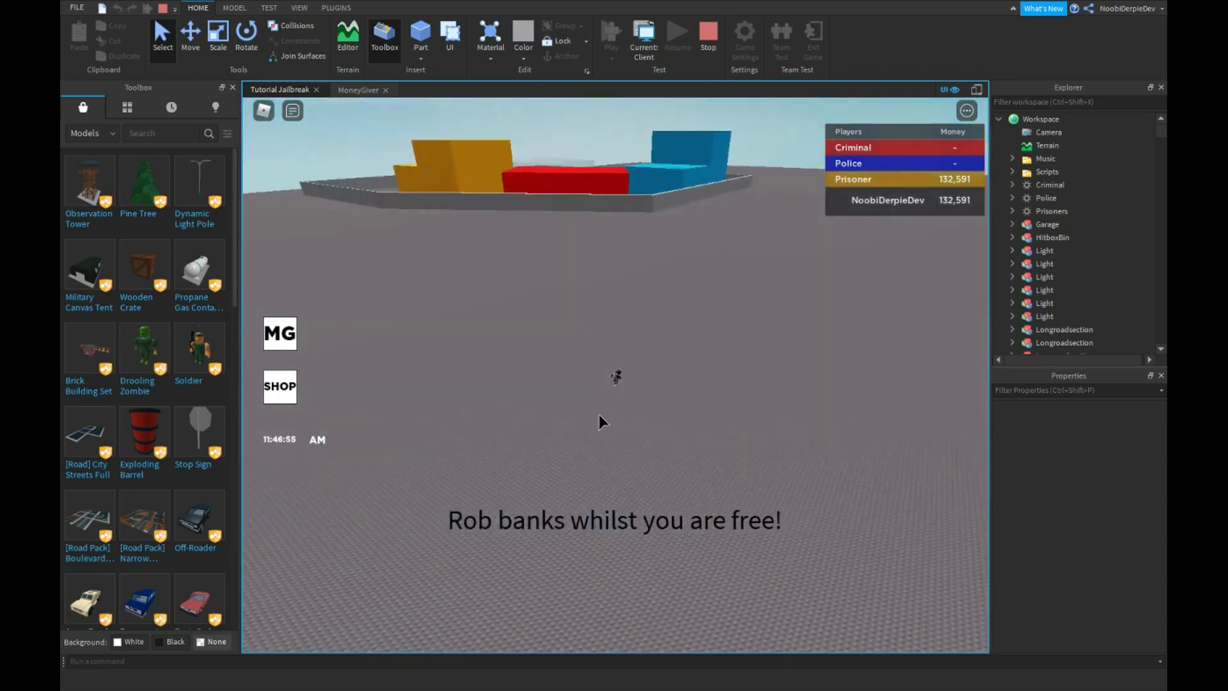
key(w)
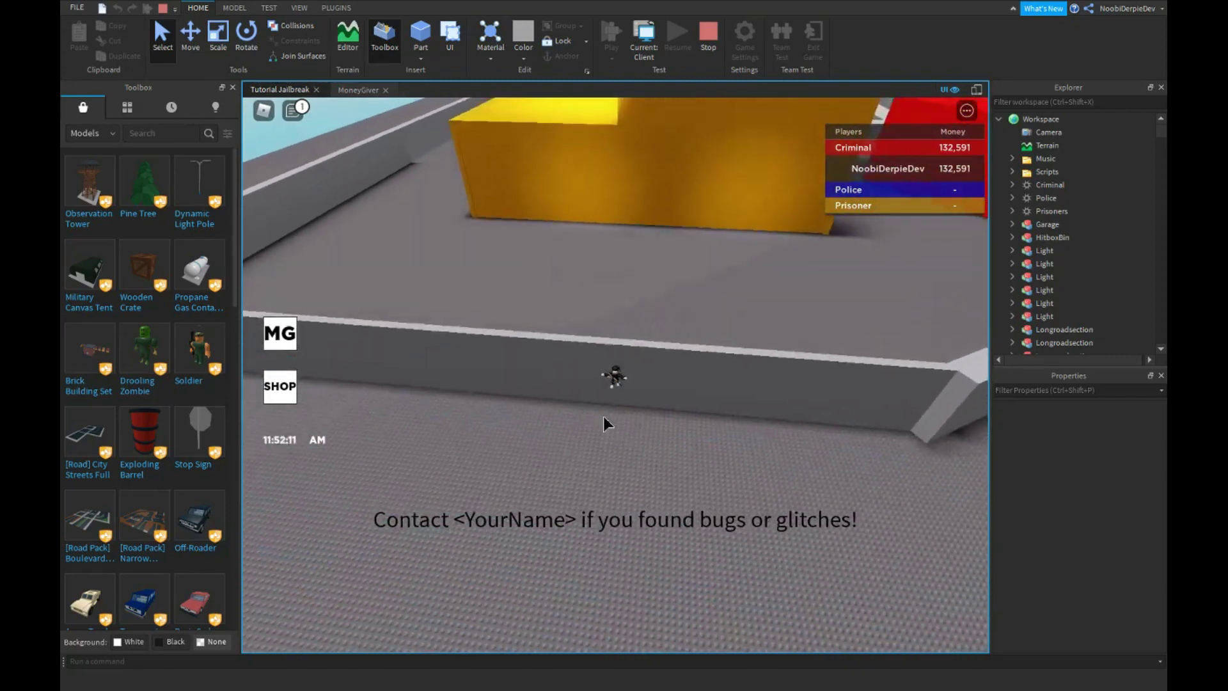
key(F9)
text(game.Players.NoobiDerpieDev.Character.Humanoid.JumpPower = 150)
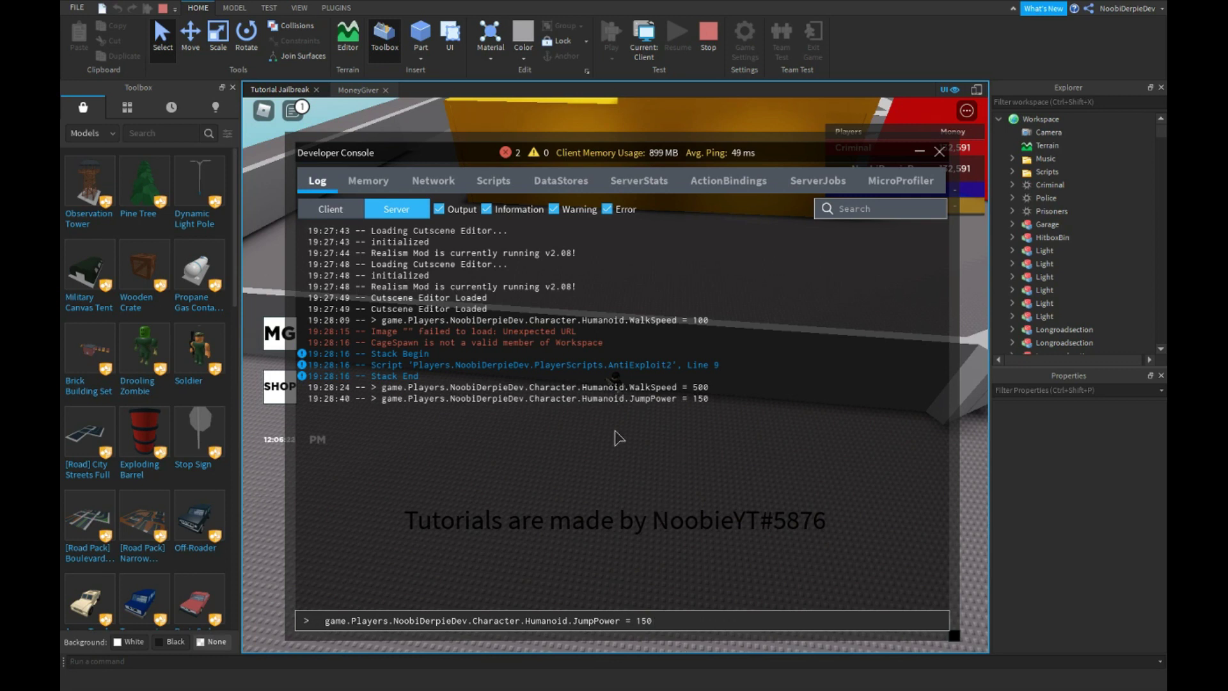
Orbit around the compound as a Criminal, then walk across the corridor's red laser bars.
key(F9)
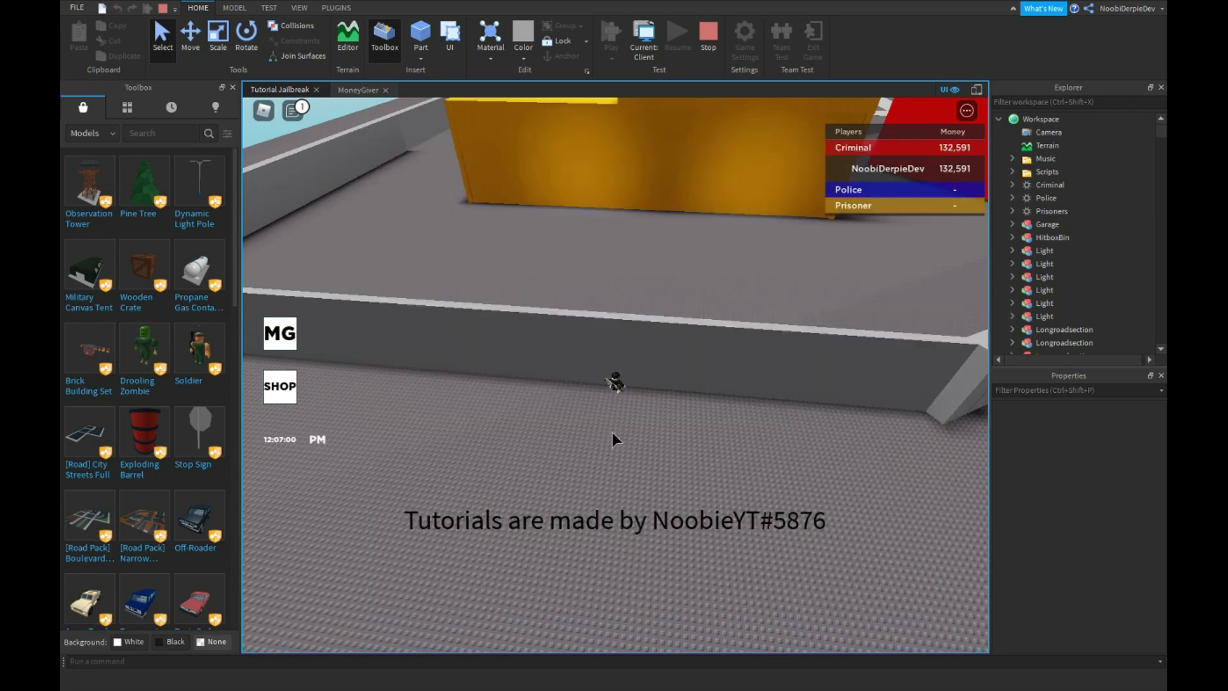
key(w)
scroll(612, 440, up, 3)
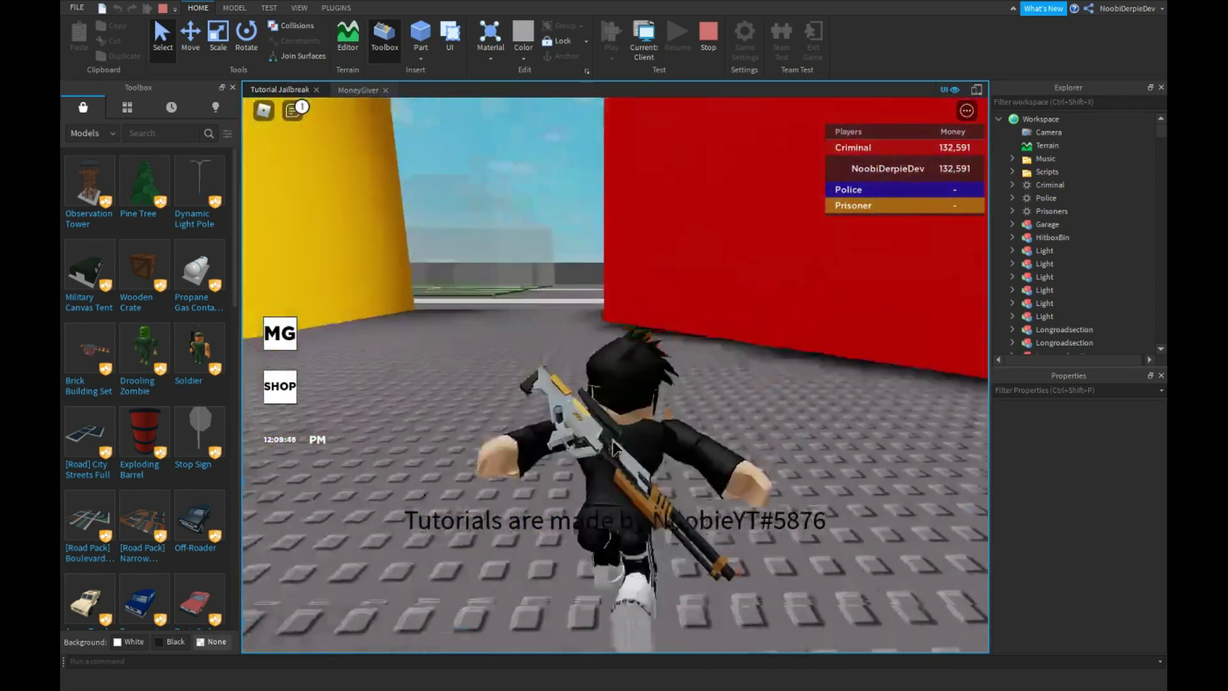
scroll(616, 375, up, 3)
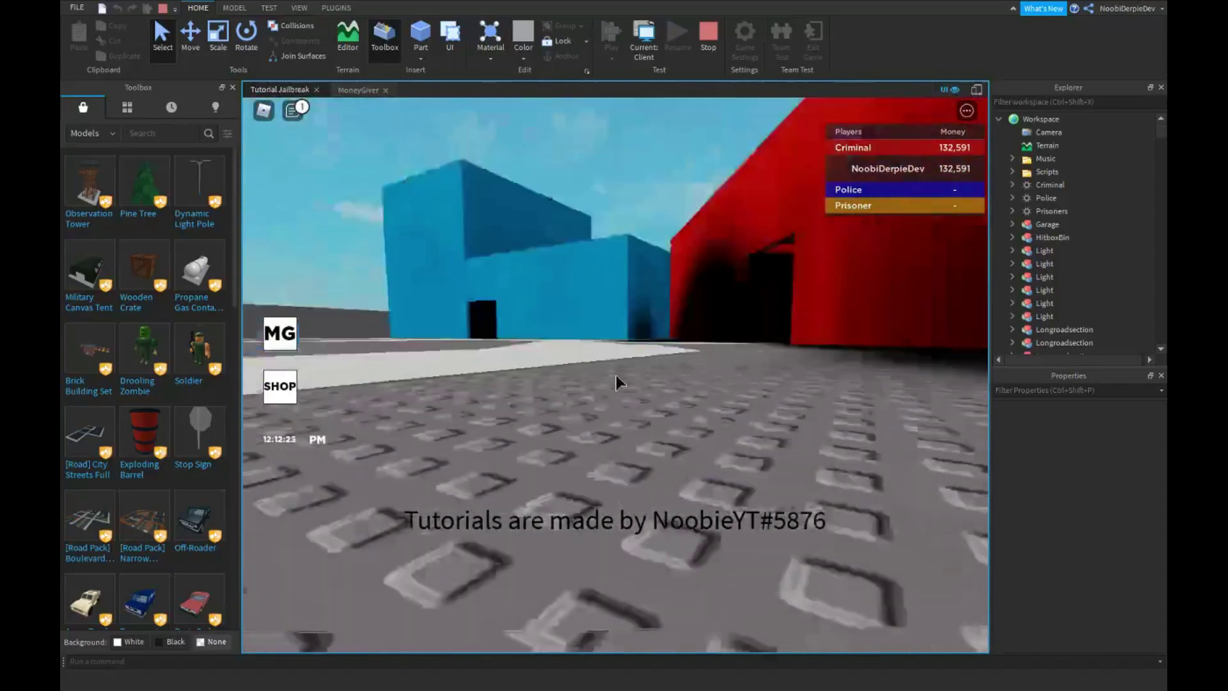
scroll(616, 375, down, 3)
scroll(616, 374, down, 3)
scroll(617, 375, down, 3)
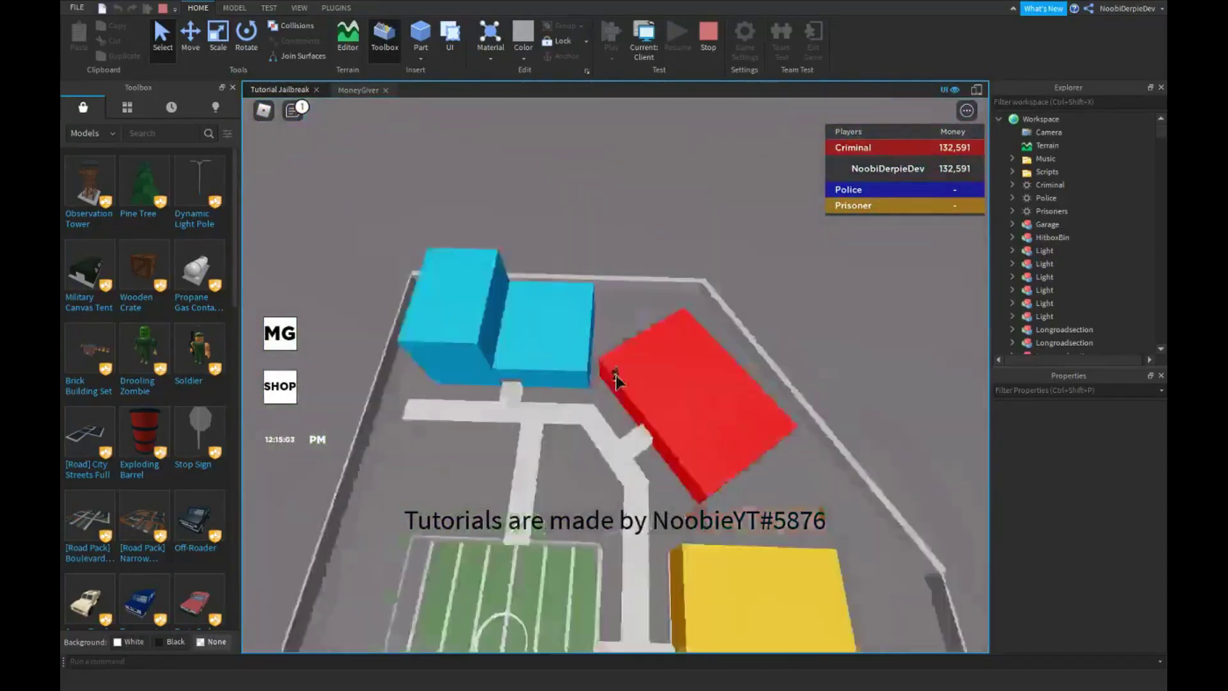
right_drag(616, 375, 610, 345)
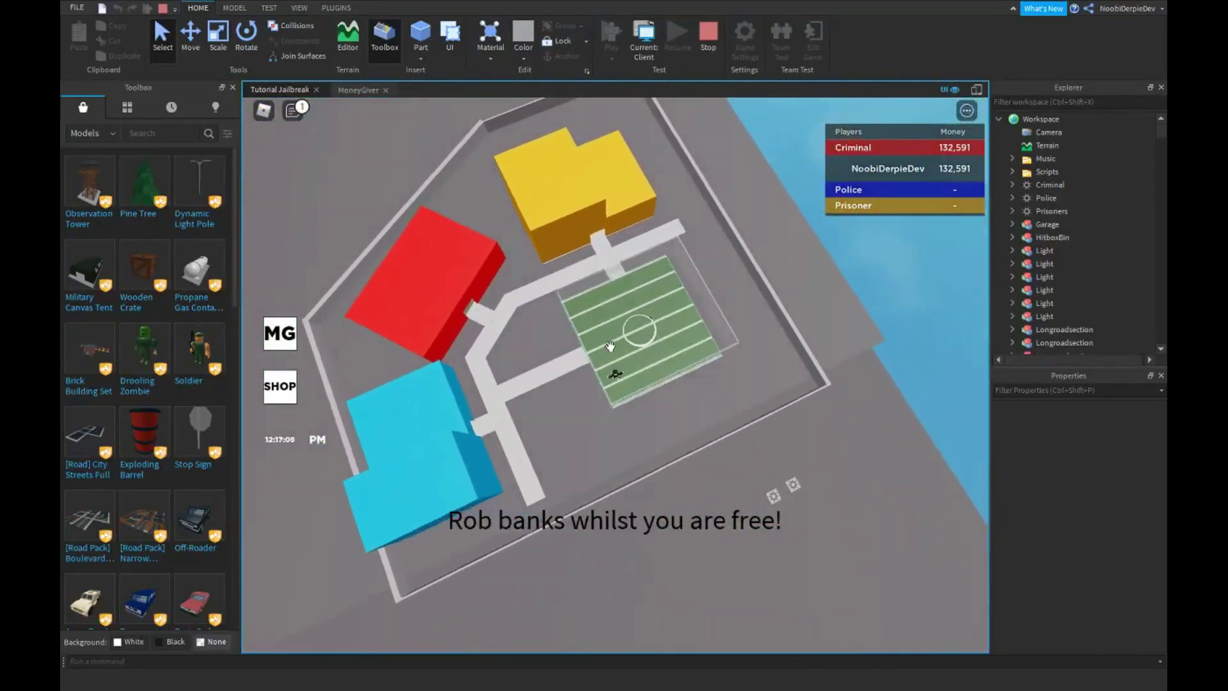
scroll(610, 346, up, 3)
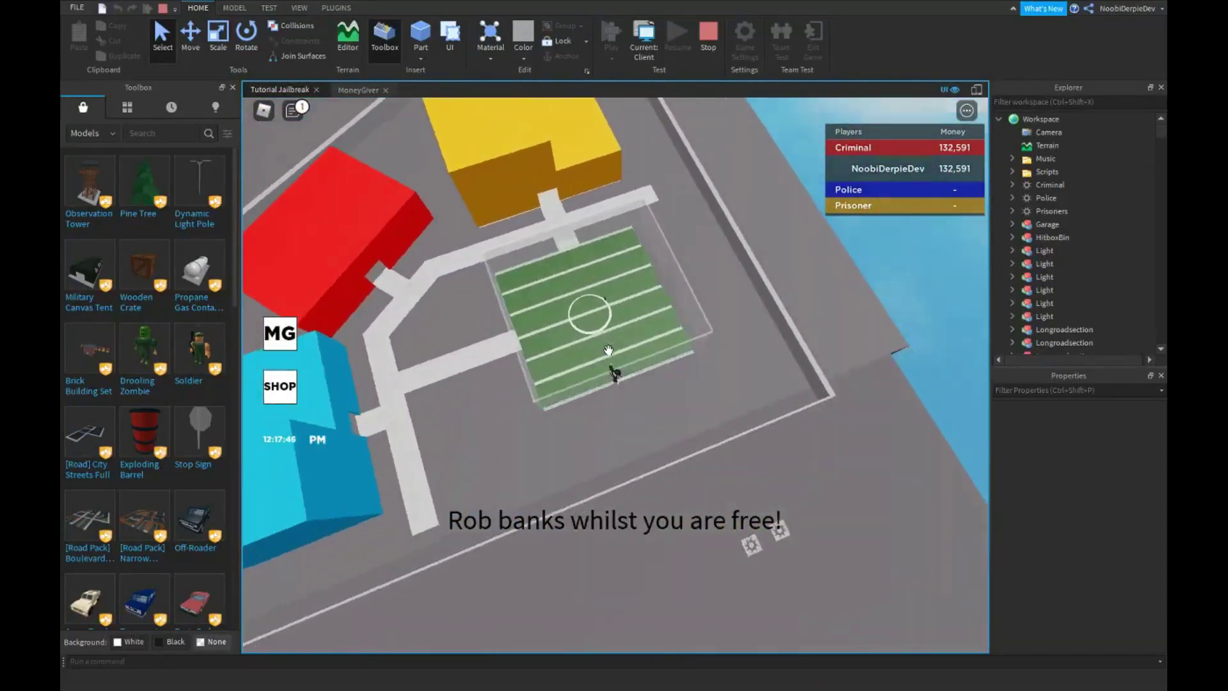
scroll(611, 346, up, 3)
right_drag(610, 346, 609, 351)
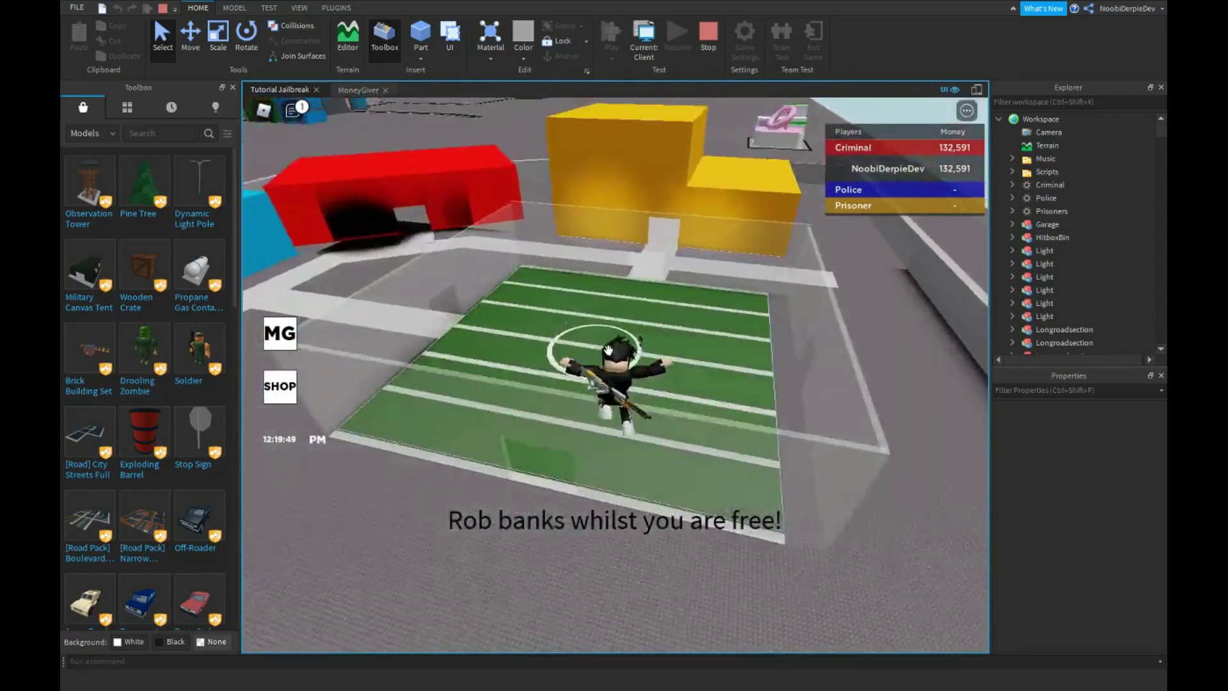
scroll(608, 348, up, 3)
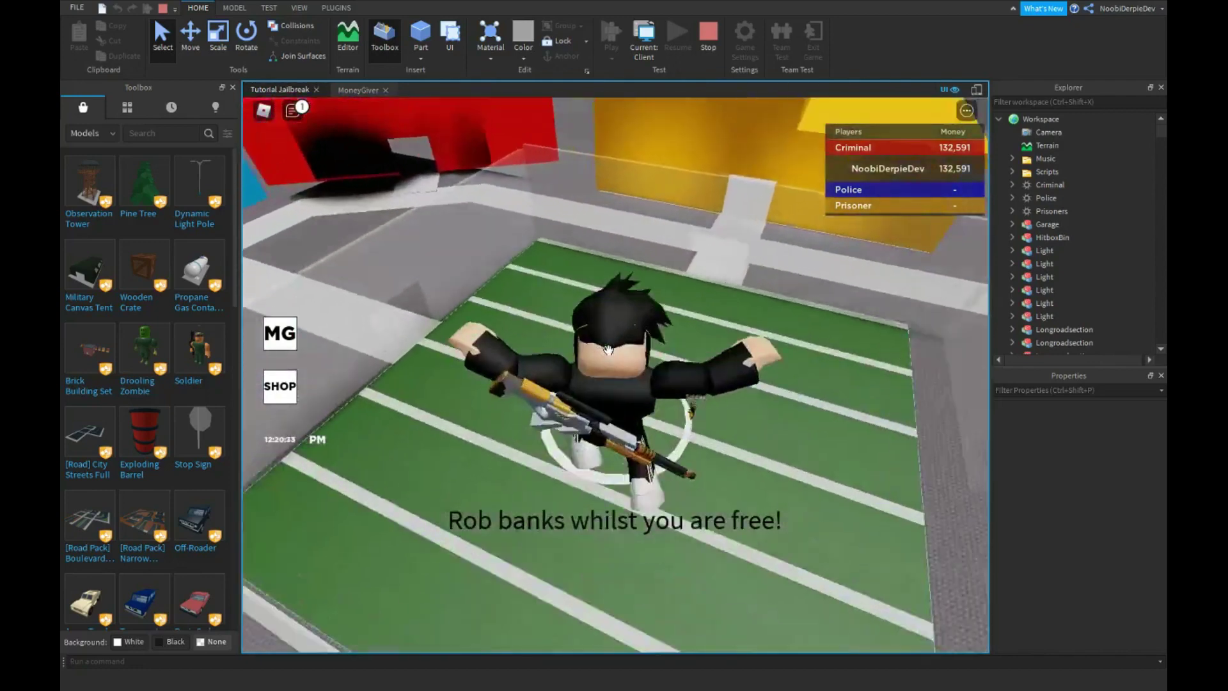
scroll(609, 348, up, 3)
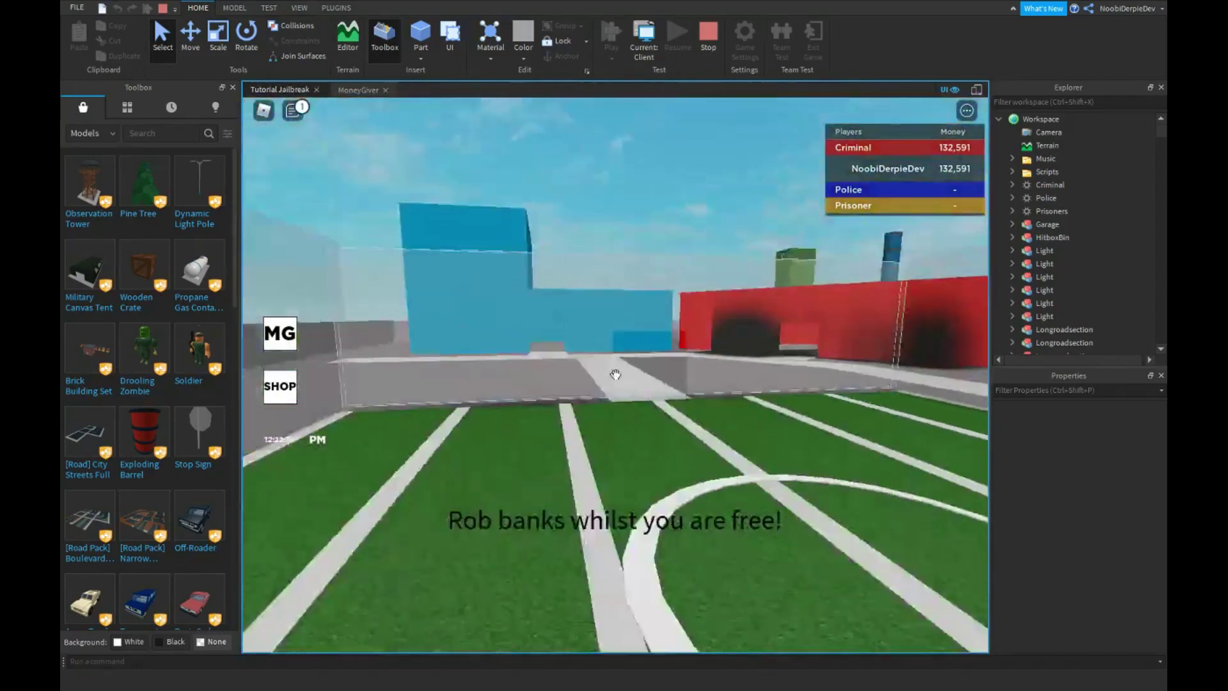
scroll(615, 375, down, 3)
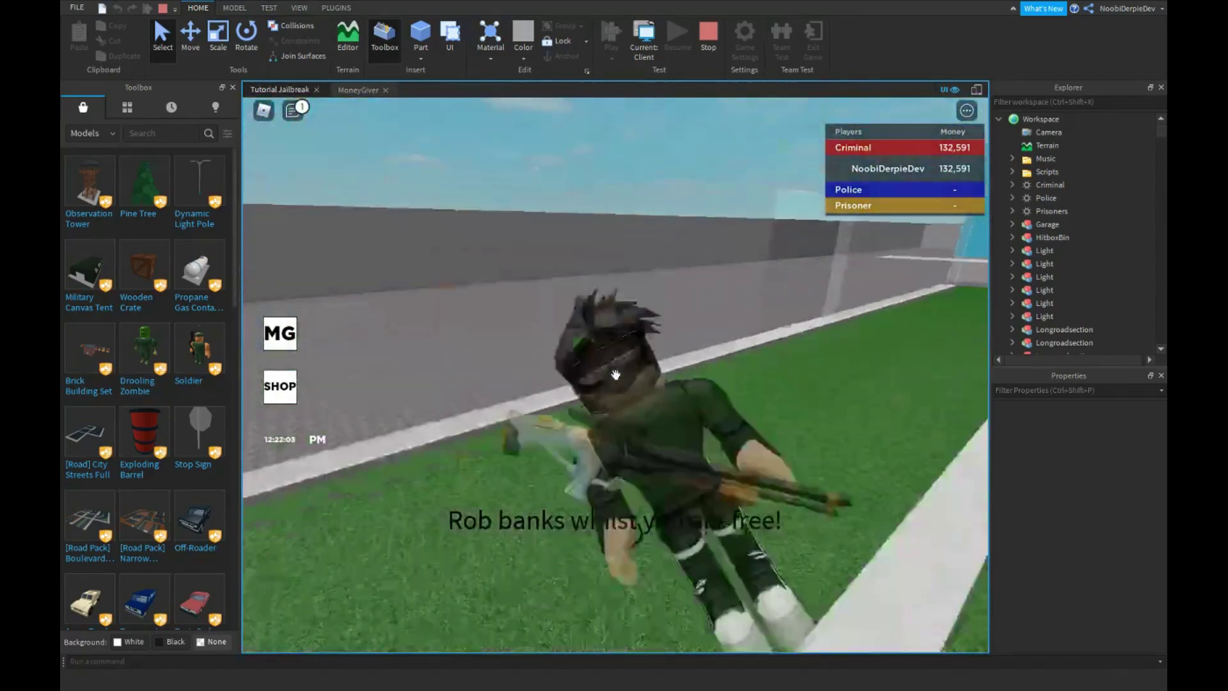
scroll(615, 374, down, 3)
scroll(615, 374, down, 3)
scroll(615, 374, down, 2)
scroll(614, 375, down, 2)
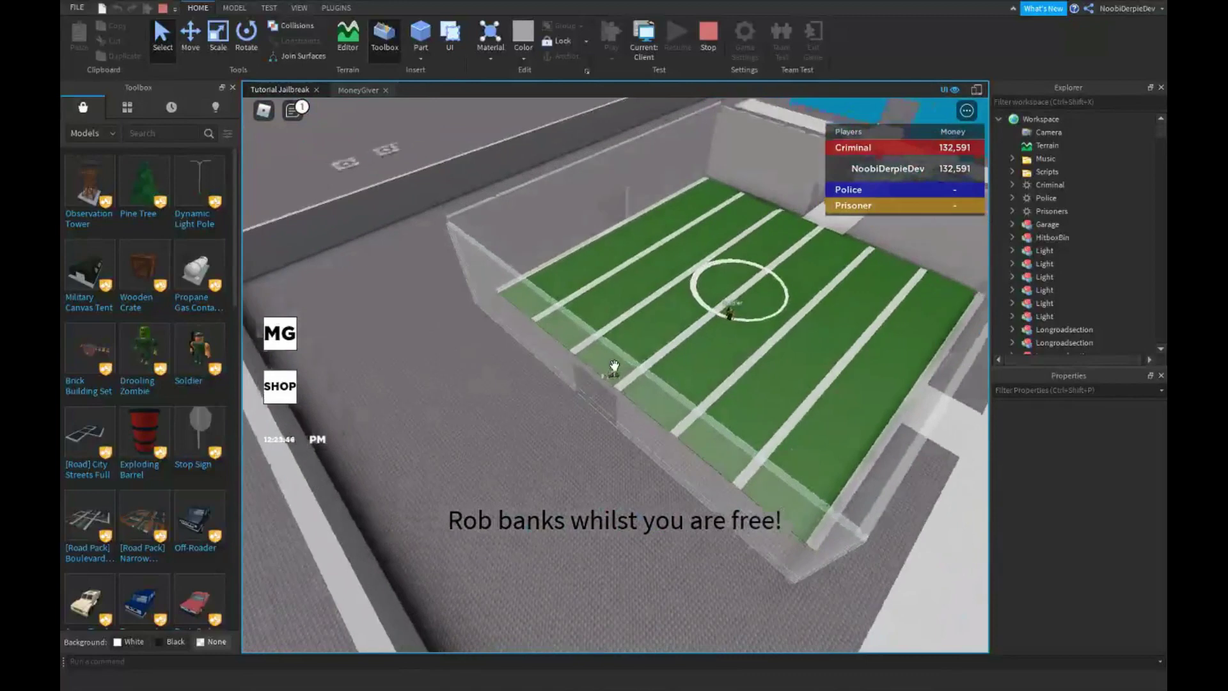
scroll(614, 374, down, 3)
scroll(614, 375, down, 3)
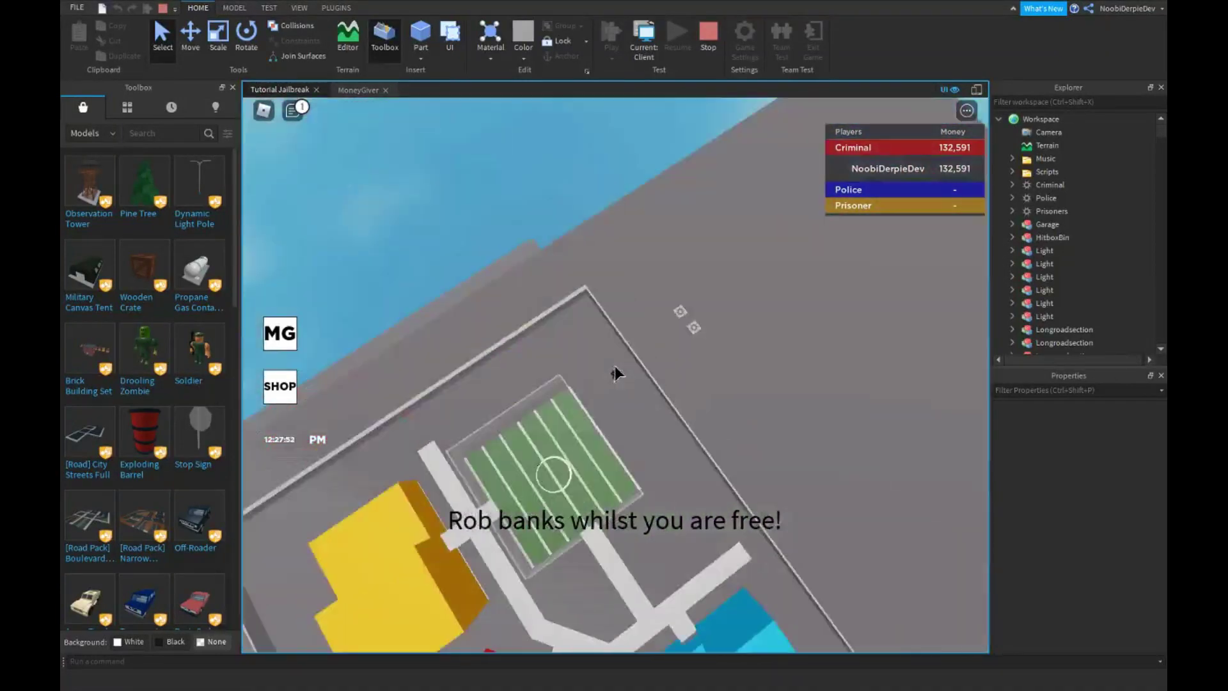
scroll(615, 374, up, 3)
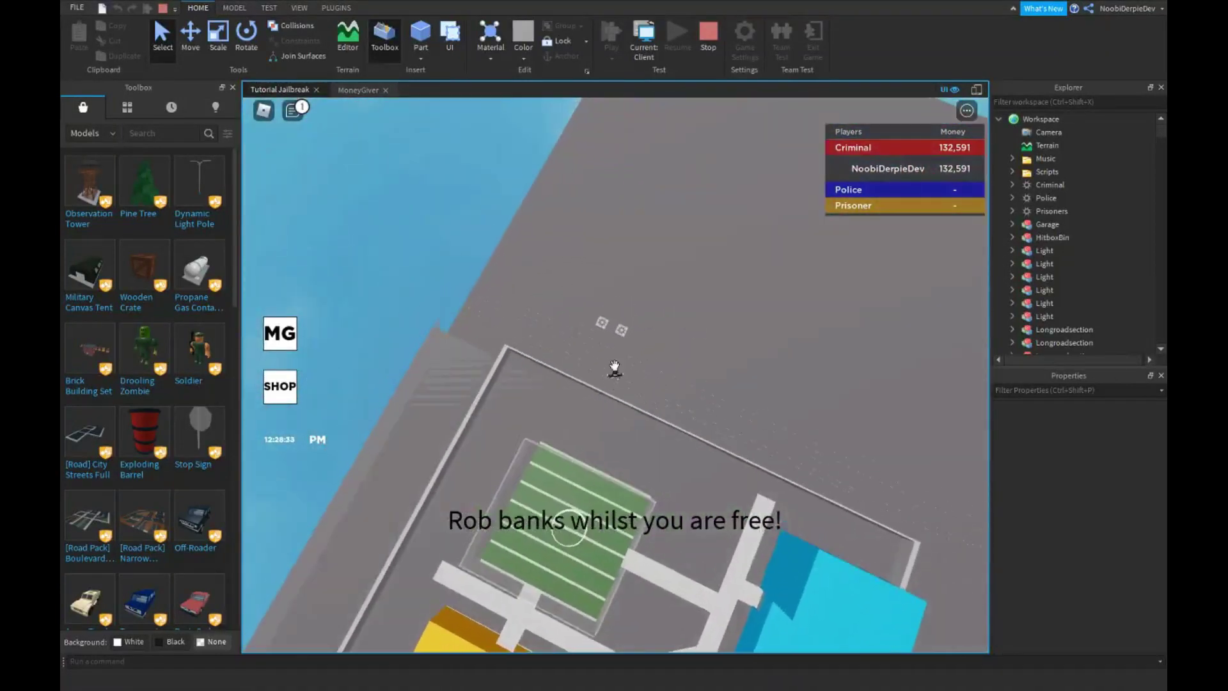
scroll(615, 374, up, 2)
scroll(615, 374, up, 2)
scroll(615, 375, up, 3)
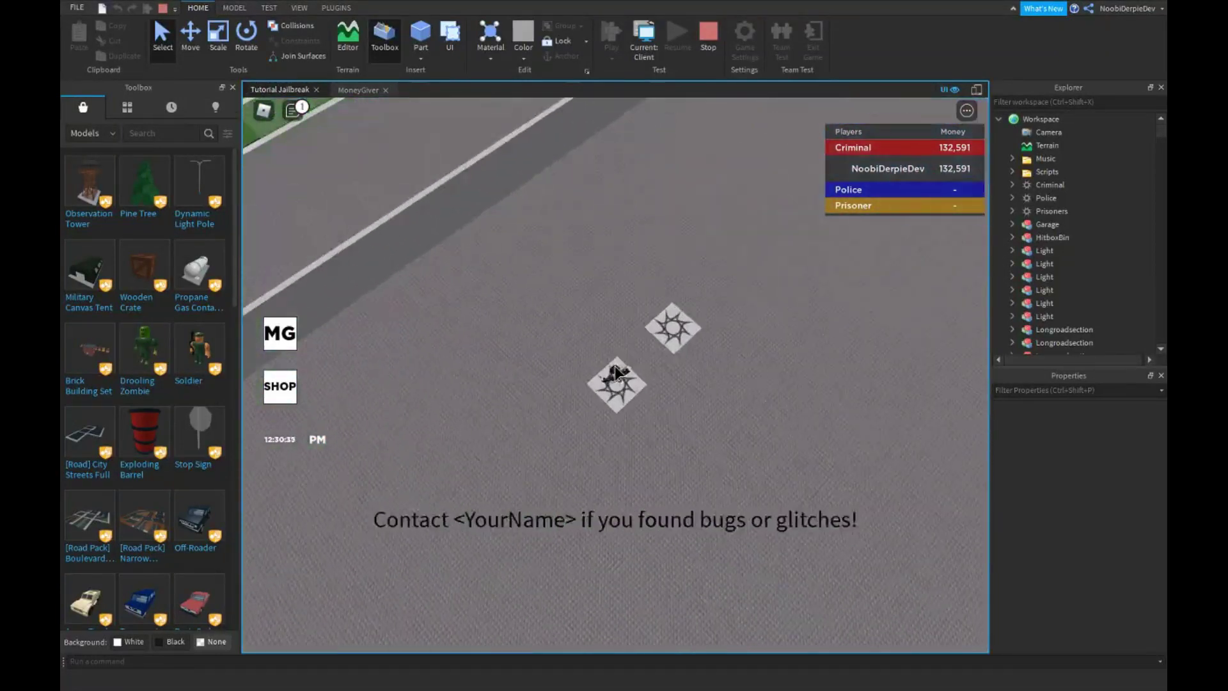
right_drag(615, 375, 614, 374)
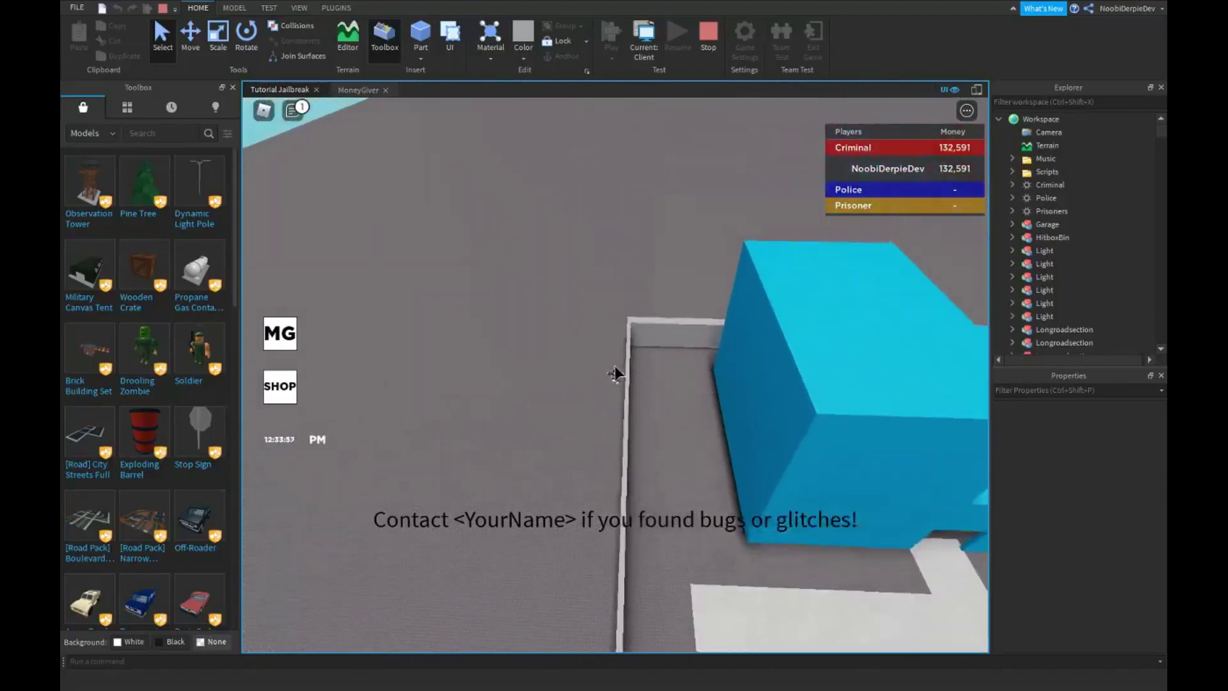
scroll(615, 374, up, 2)
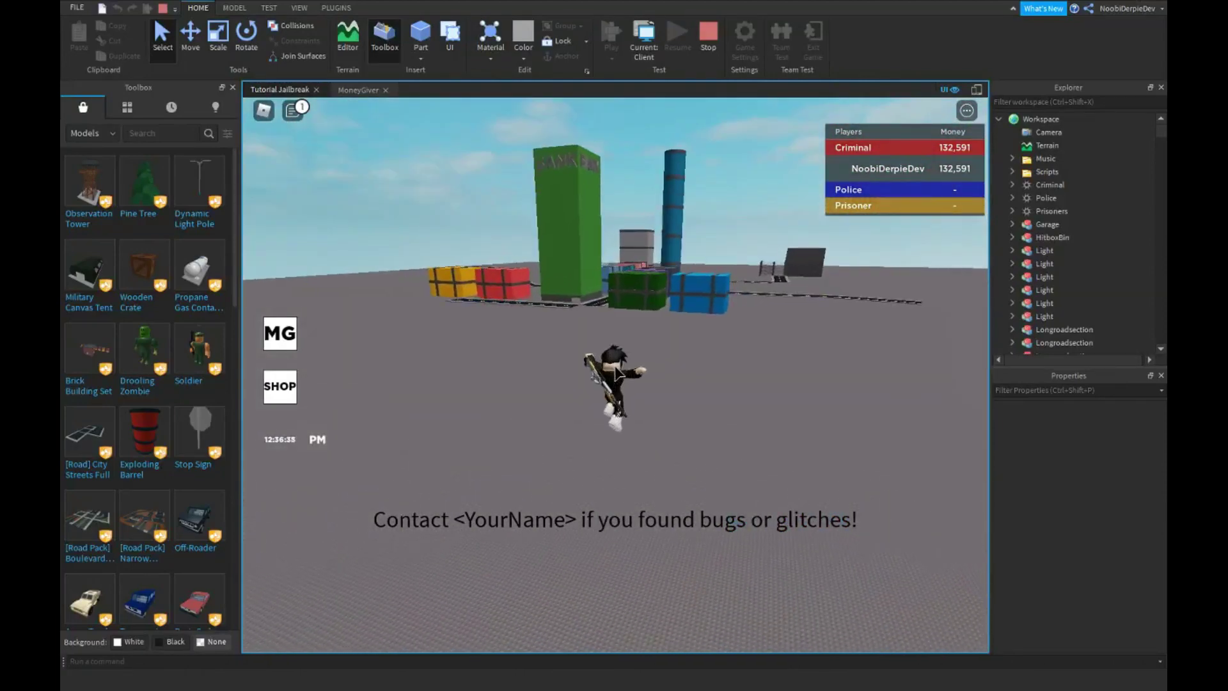
scroll(615, 374, up, 3)
scroll(615, 374, up, 3)
scroll(615, 381, up, 2)
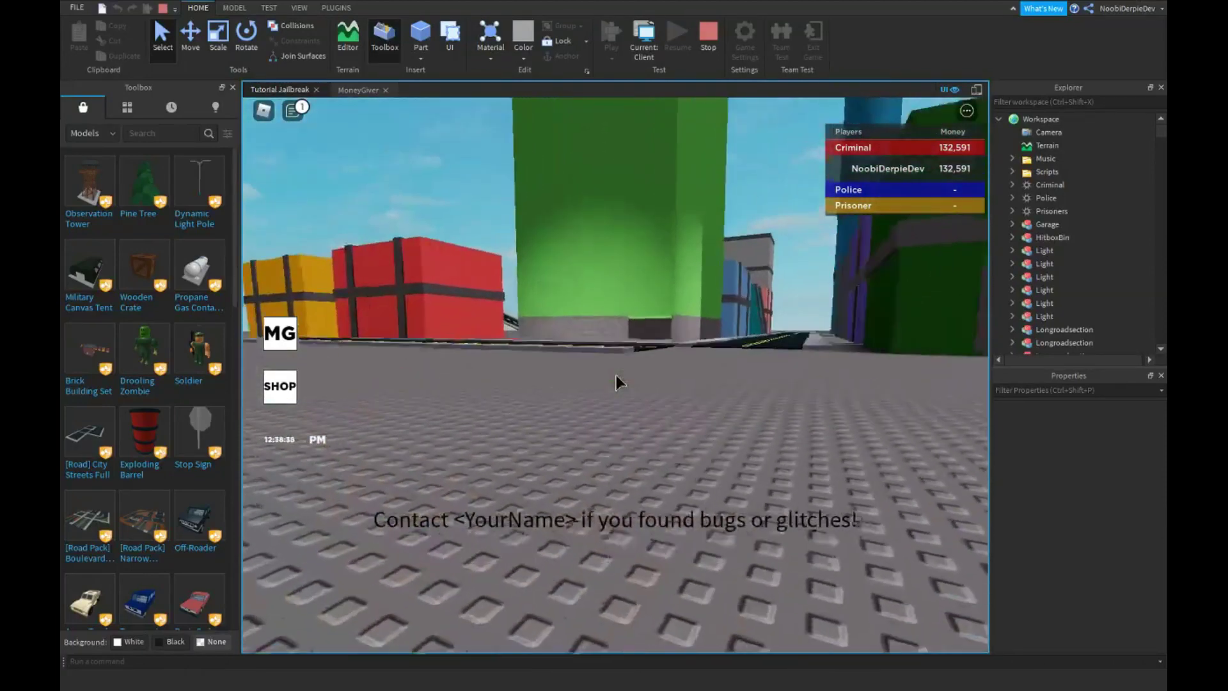
key(w)
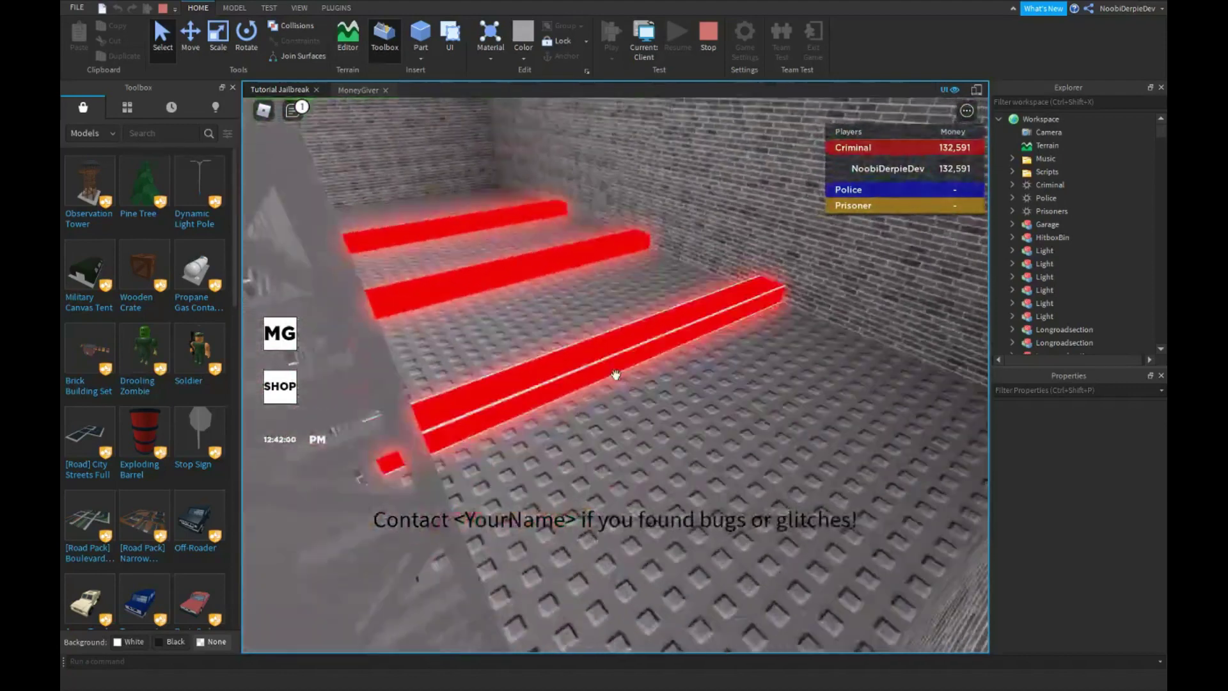
key(w)
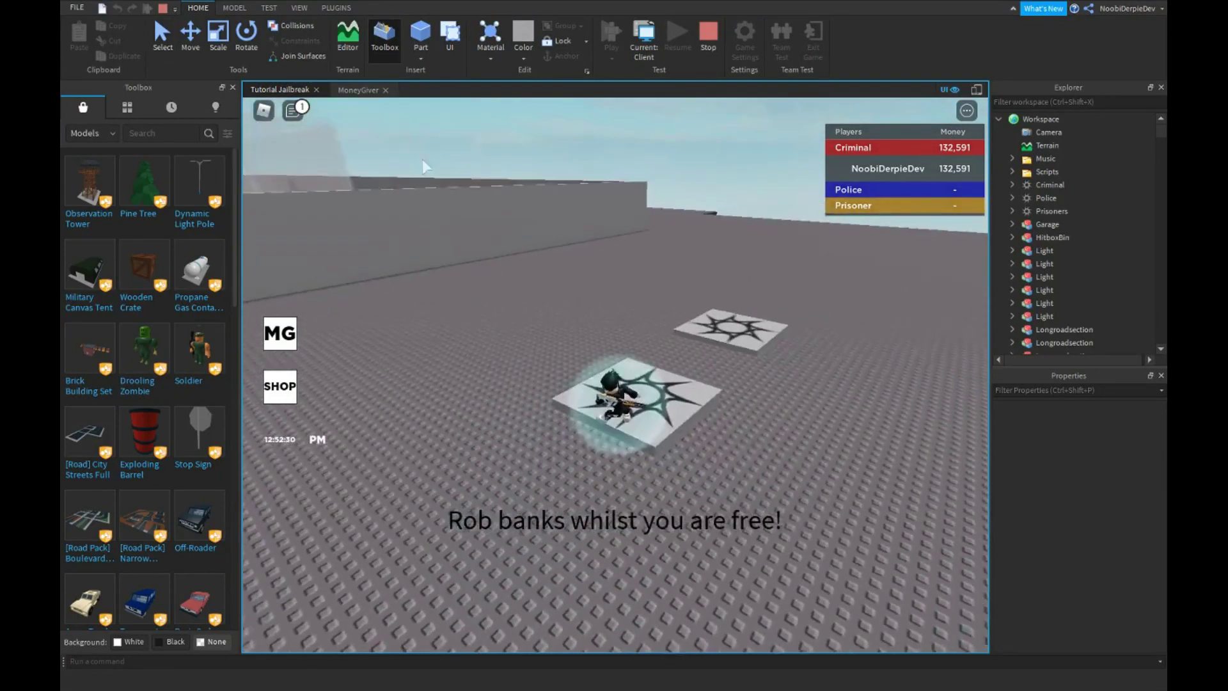
key(F9)
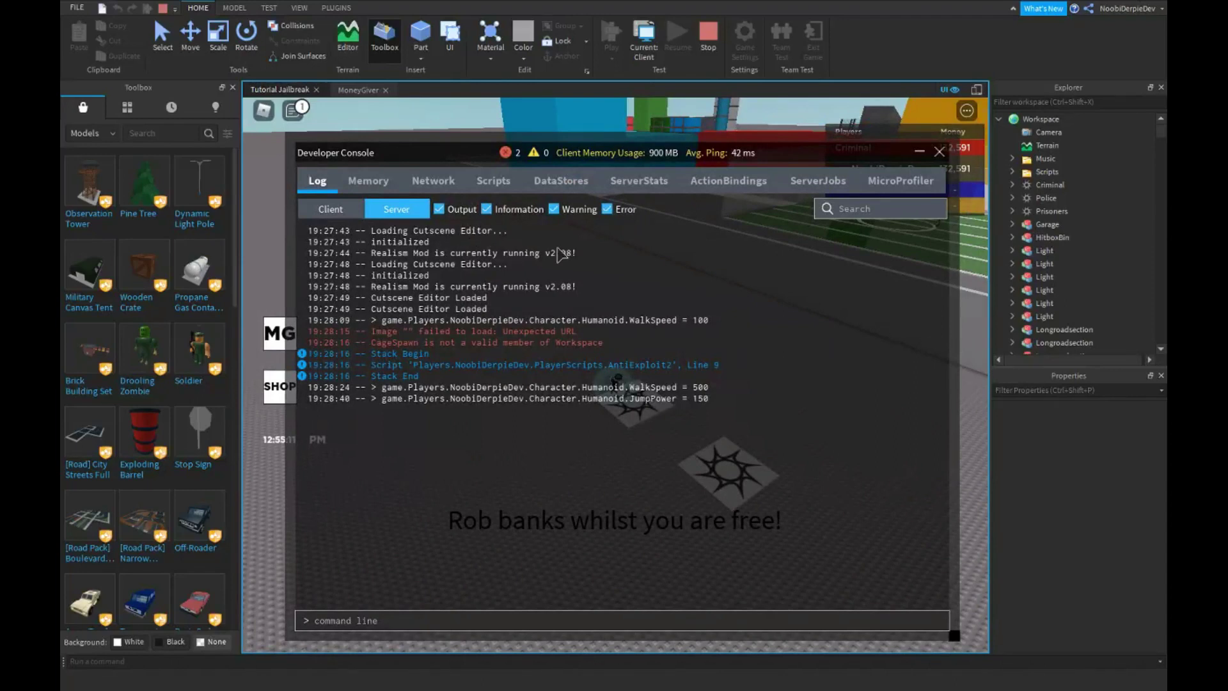
Close the Developer Console, face the football field, and show the Model ribbon during the play-test.
key(F9)
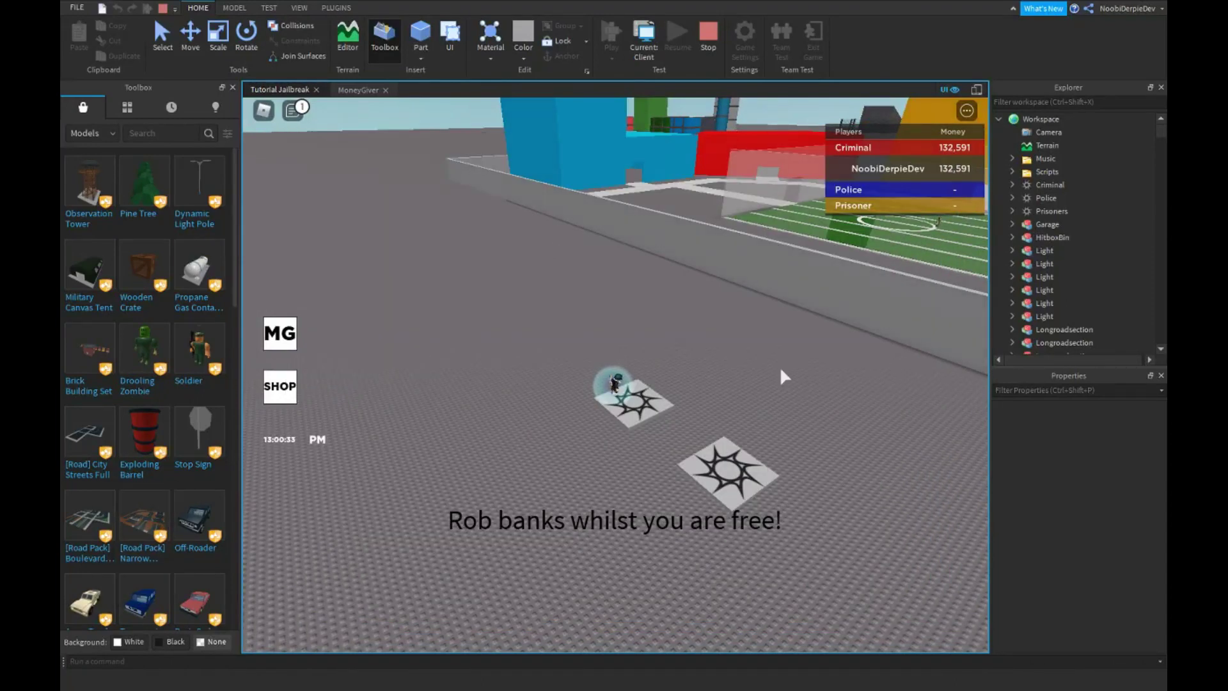
right_drag(690, 324, 689, 325)
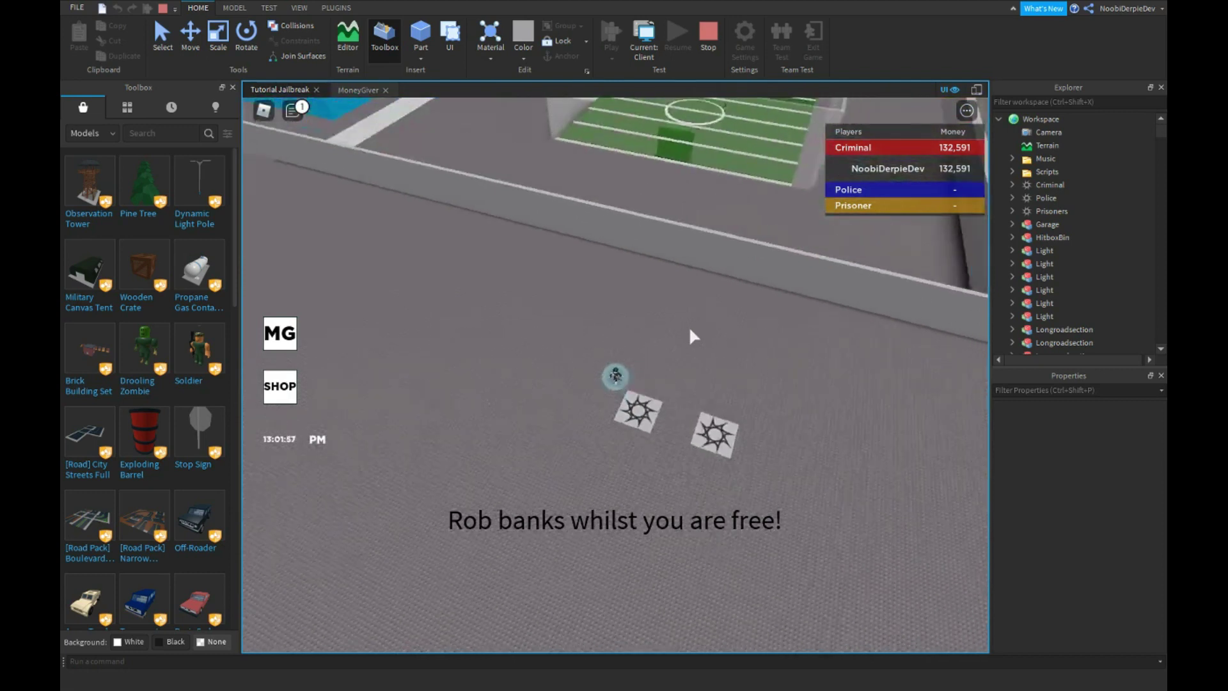
click(241, 7)
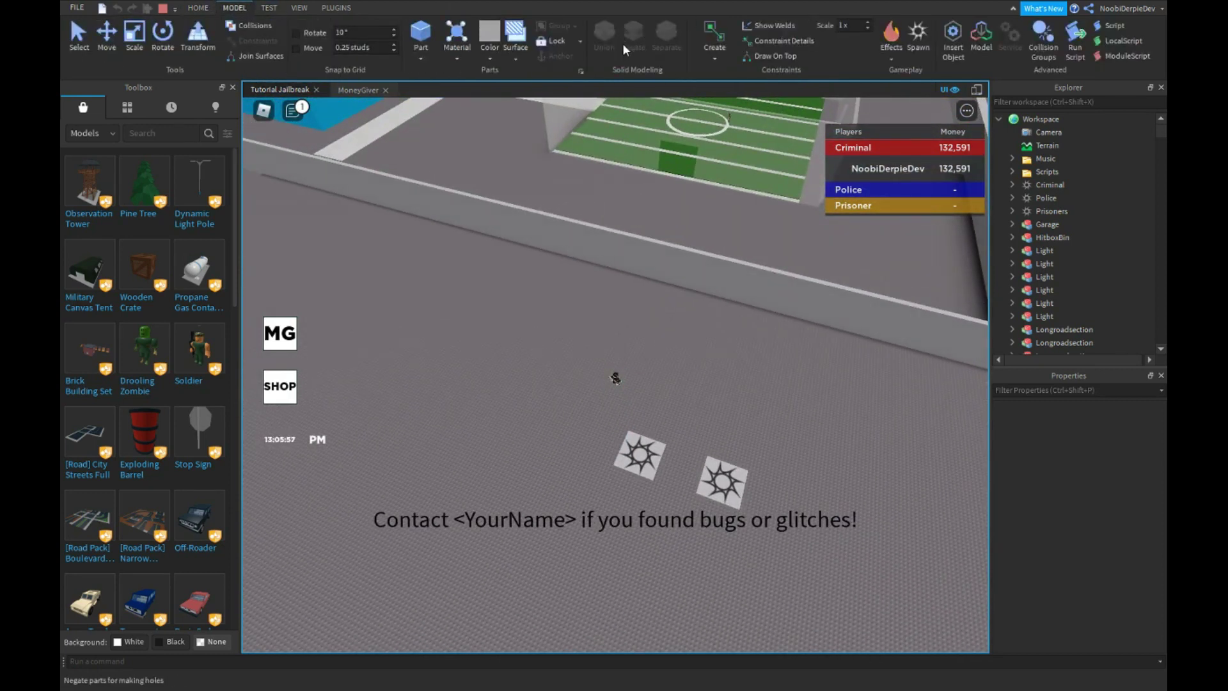